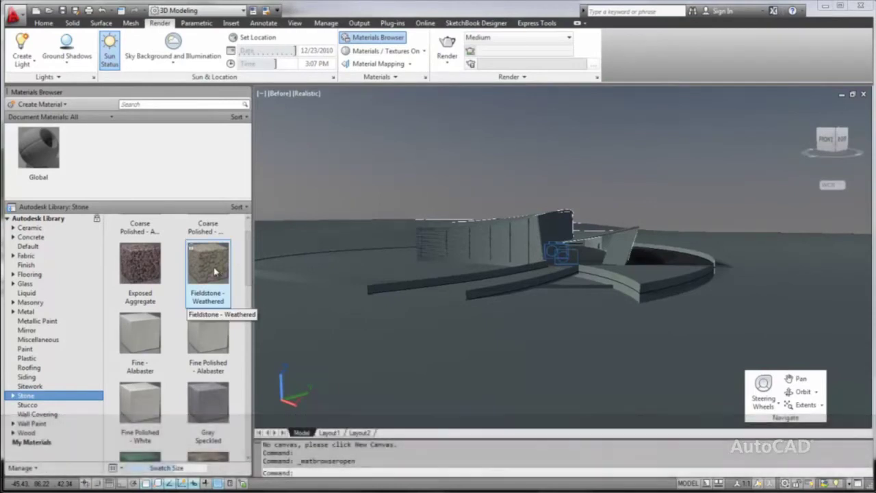
Try the Fieldstone - Weathered and Rose stone materials on the pavilion's curved entrance walkway
drag(215, 274, 541, 284)
click(450, 276)
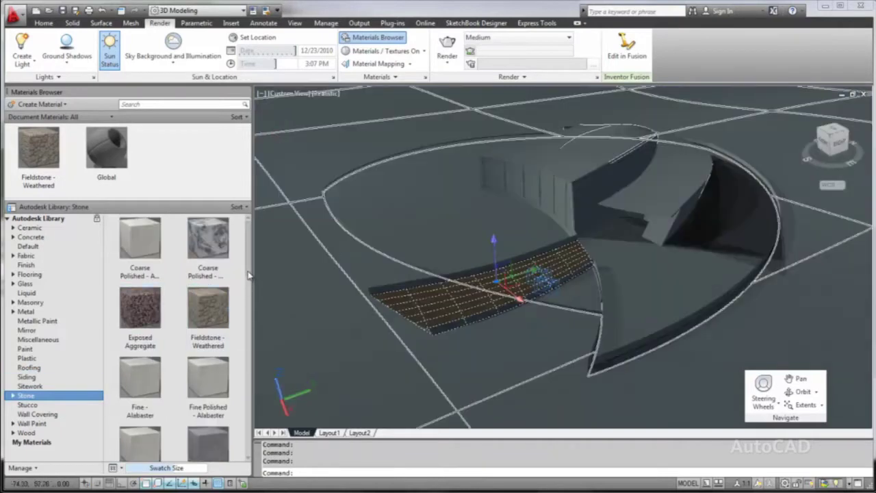
scroll(247, 312, down, 3)
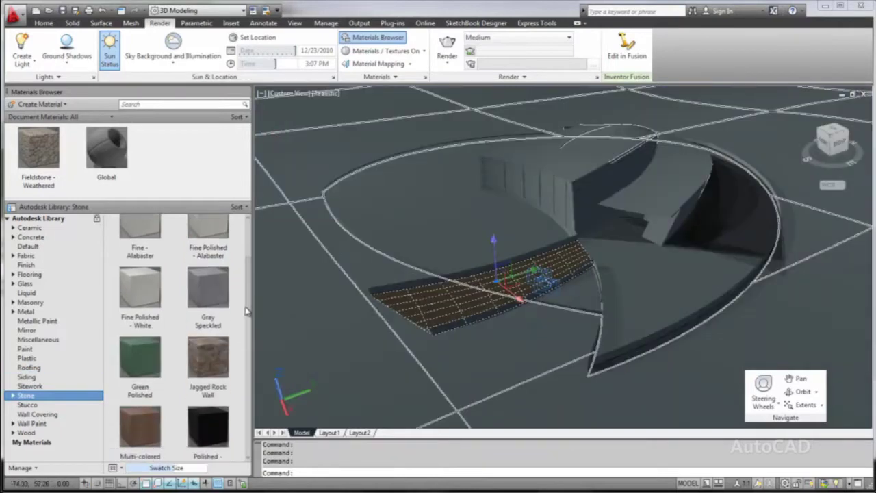
scroll(247, 312, down, 5)
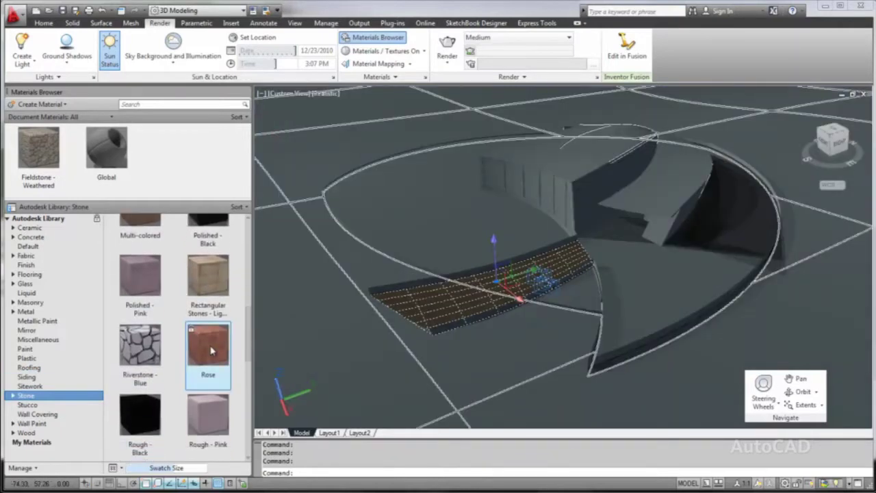
drag(212, 351, 402, 306)
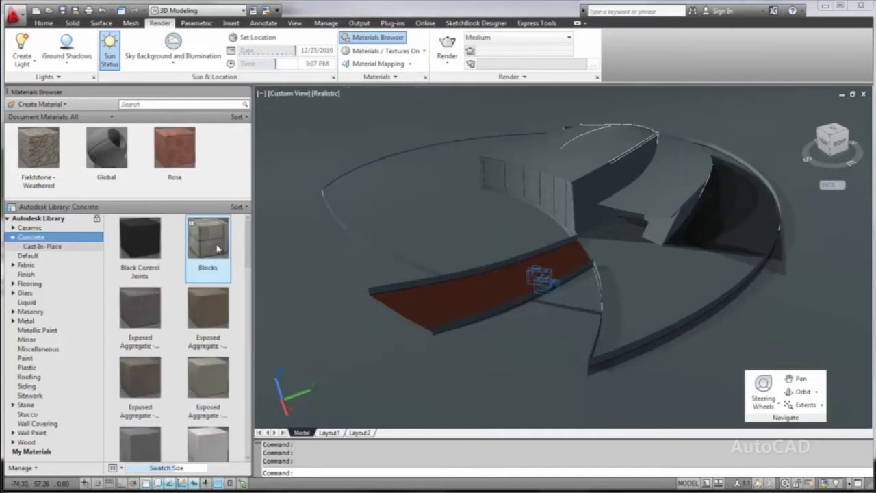
Apply the Blocks concrete material to the entrance walkway and the cast-in-place Flat - Gray 1 to the wall beside the entrance
drag(216, 247, 243, 313)
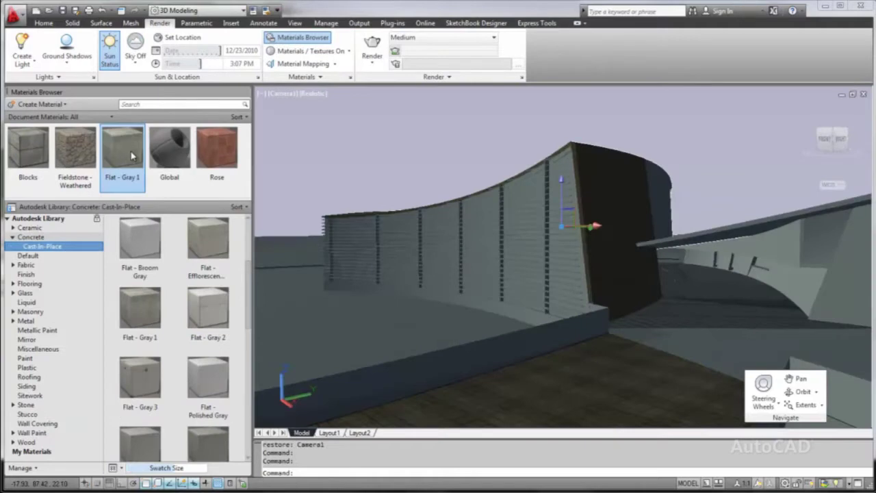
drag(131, 156, 835, 276)
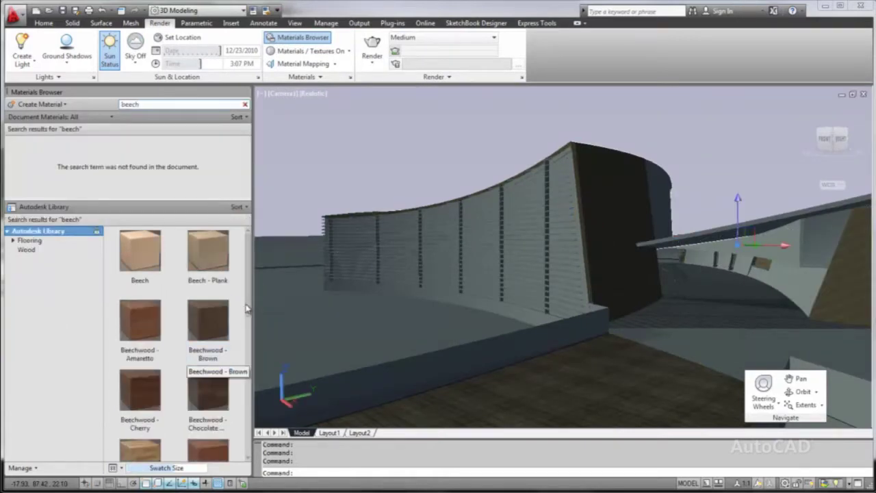
Search the material library for beech and apply Beechwood - Cherry to the panels of the curved wall beside the entrance
scroll(178, 322, down, 1)
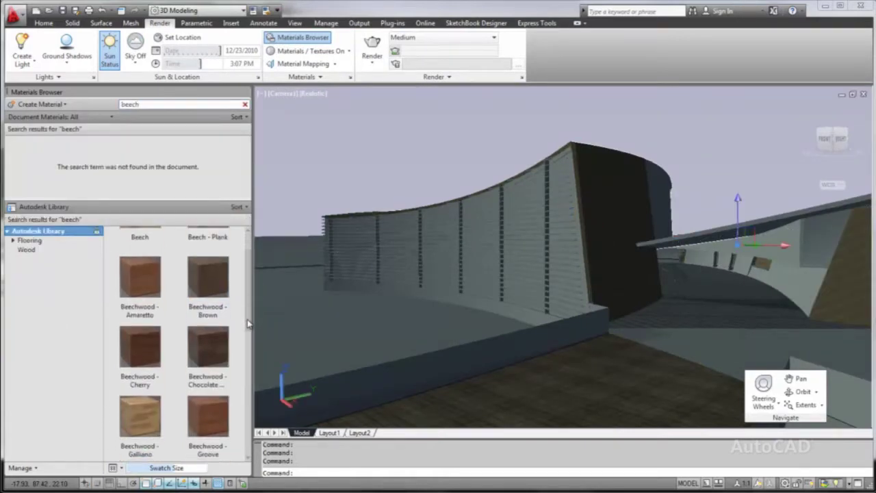
drag(138, 343, 406, 301)
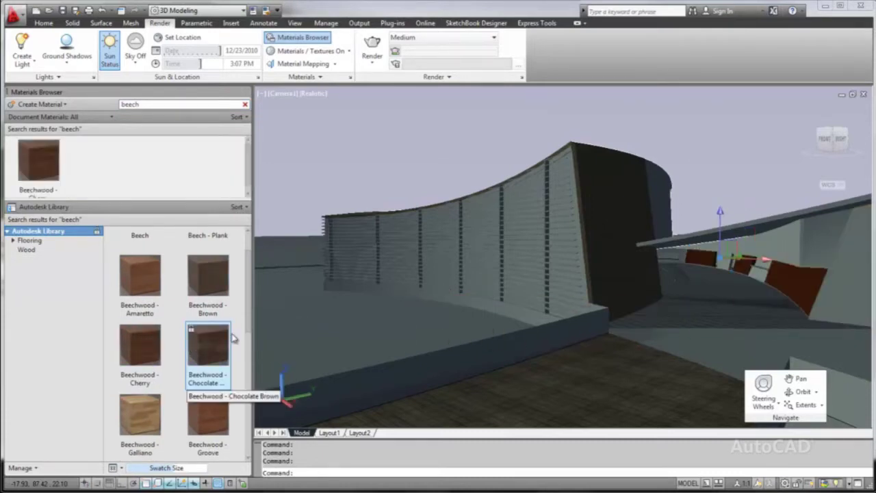
scroll(172, 348, up, 2)
drag(52, 163, 766, 247)
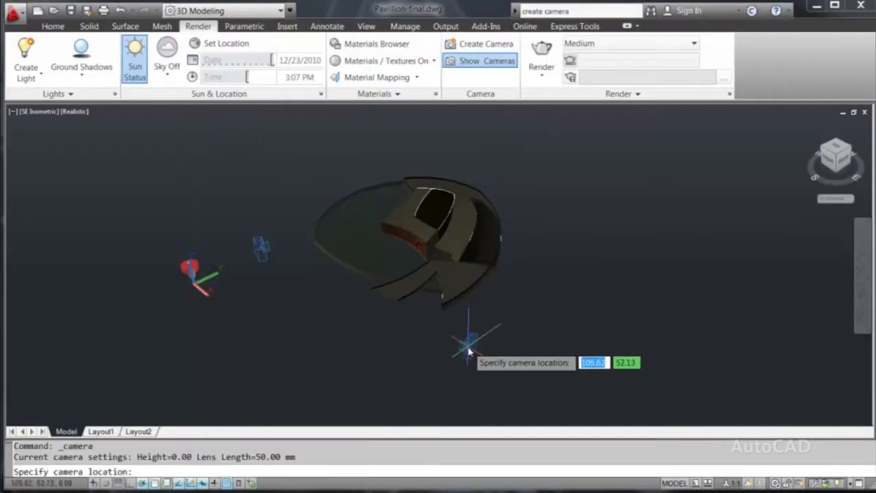
Create a camera in front of the pavilion aimed at its roof opening, and display its Camera Preview clear of the ribbon
click(467, 347)
click(428, 224)
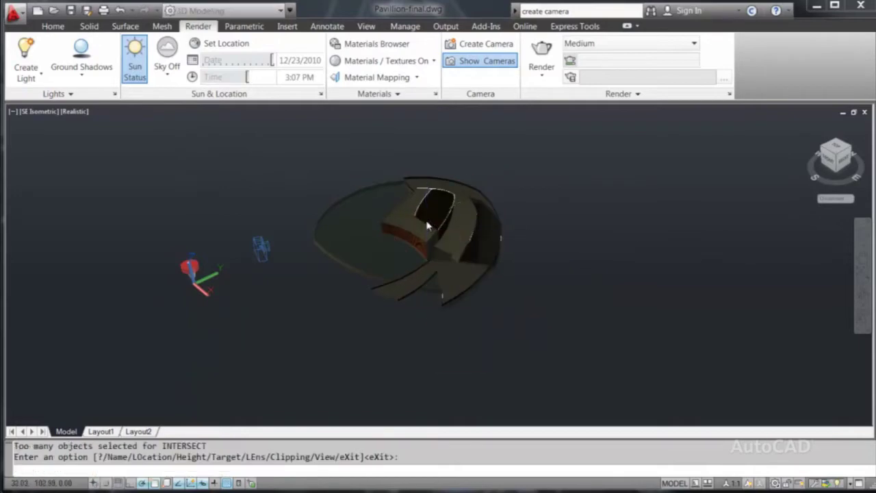
key(Return)
click(472, 346)
drag(125, 40, 118, 116)
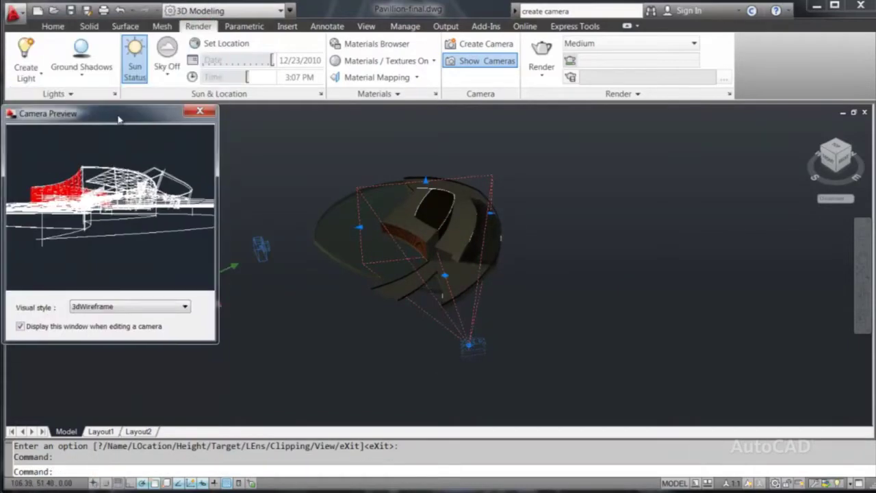
mouse_move(473, 344)
click(470, 313)
right_click(468, 297)
key(Escape)
key(Escape)
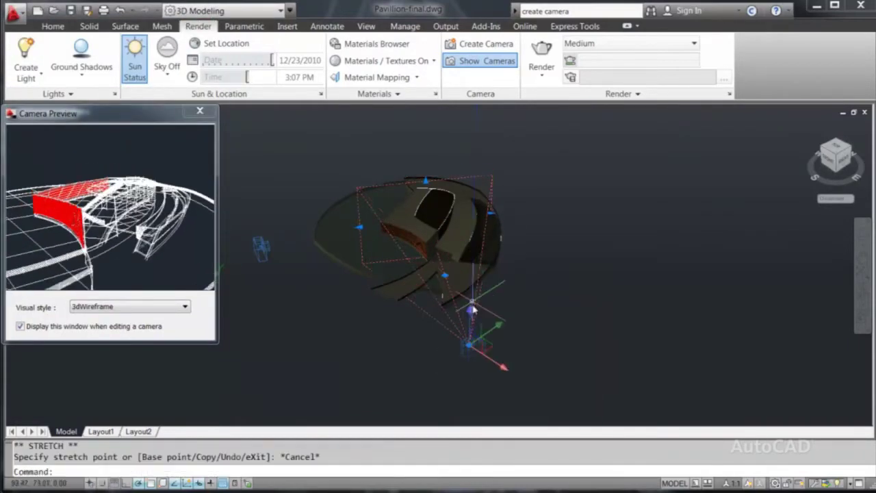
Raise the new camera vertically above the ground and set its preview's visual style to Conceptual
click(471, 308)
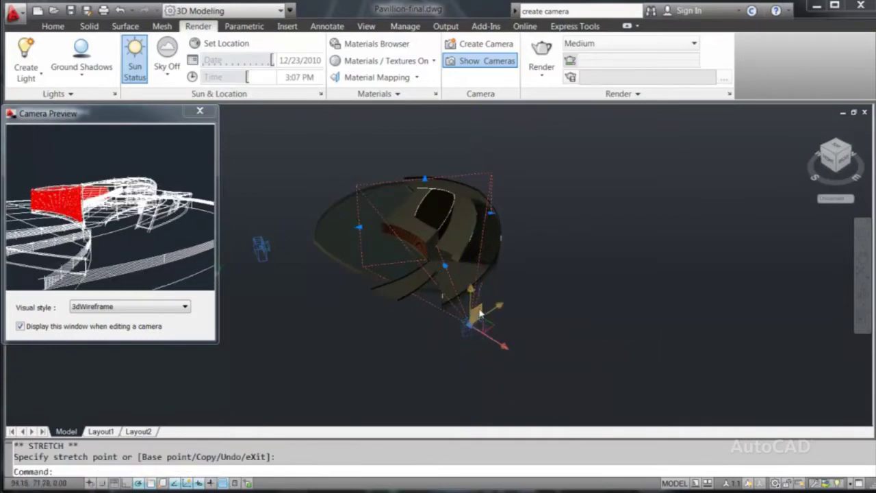
click(470, 313)
click(173, 310)
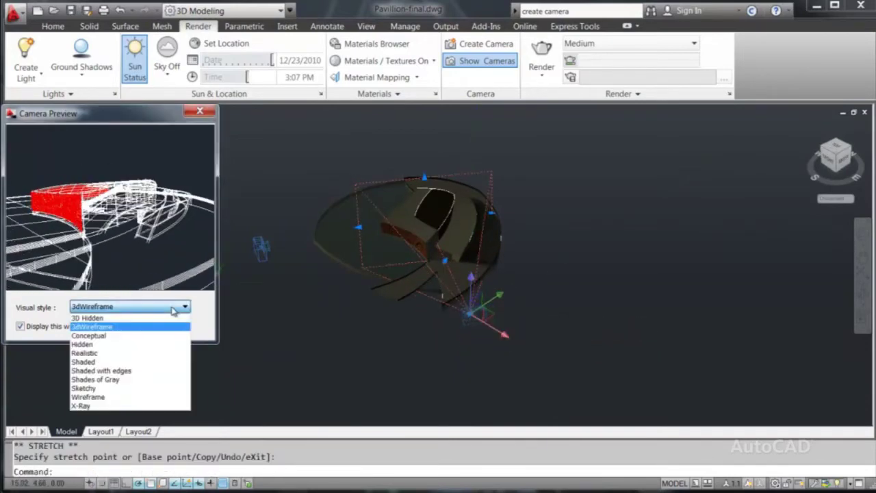
scroll(171, 310, down, 2)
click(167, 309)
click(166, 307)
click(149, 339)
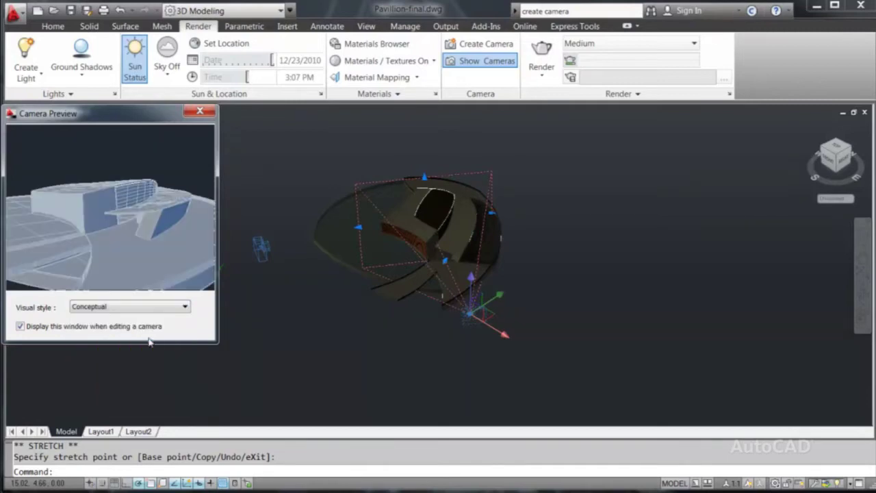
Adjust the height of the camera in front of the pavilion and reposition the second camera at the pavilion's other side
click(472, 299)
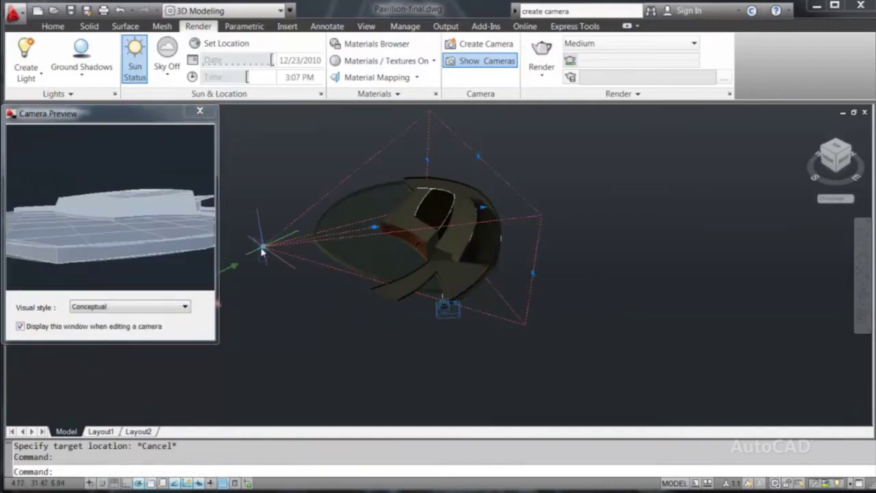
click(274, 233)
click(264, 241)
click(265, 241)
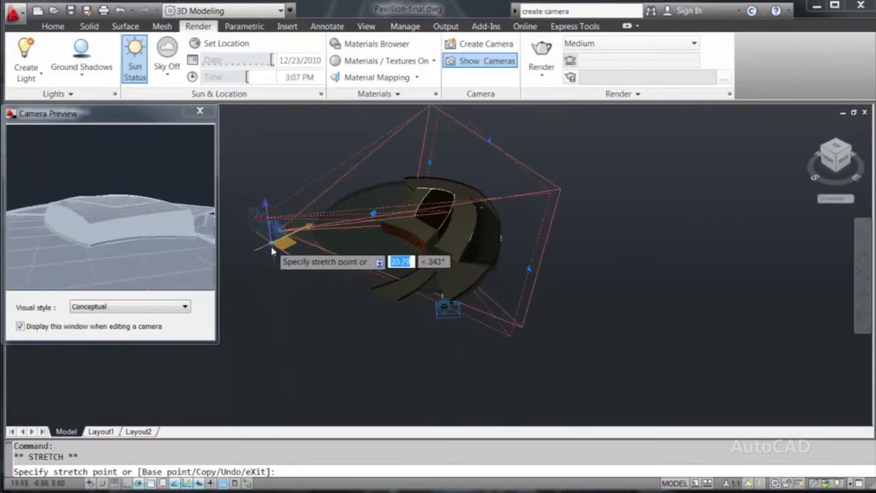
click(270, 252)
key(Return)
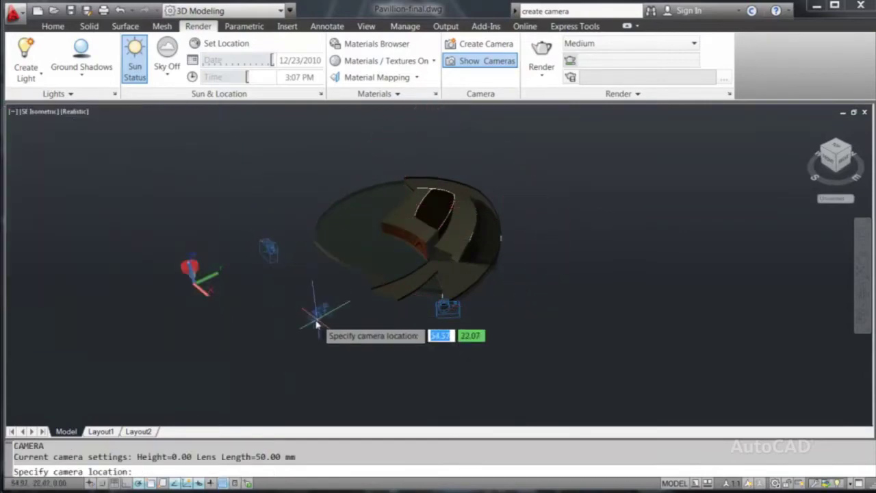
click(314, 321)
key(Escape)
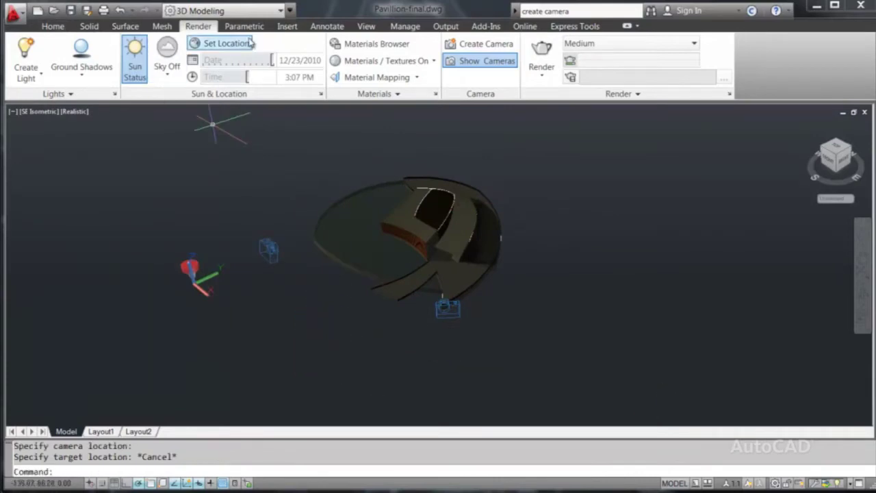
click(366, 26)
click(109, 46)
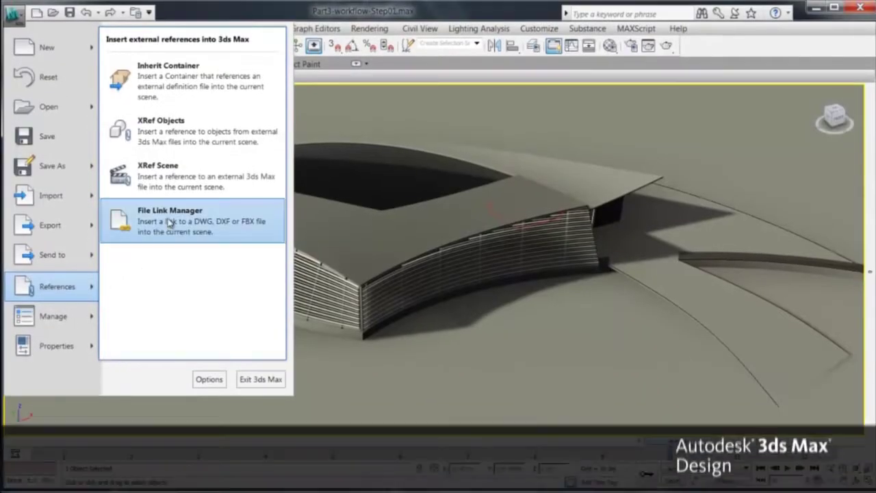
In 3ds Max Design, repoint the File Link Manager's linked drawing to Pavillion-final.dwg and reload it
click(167, 220)
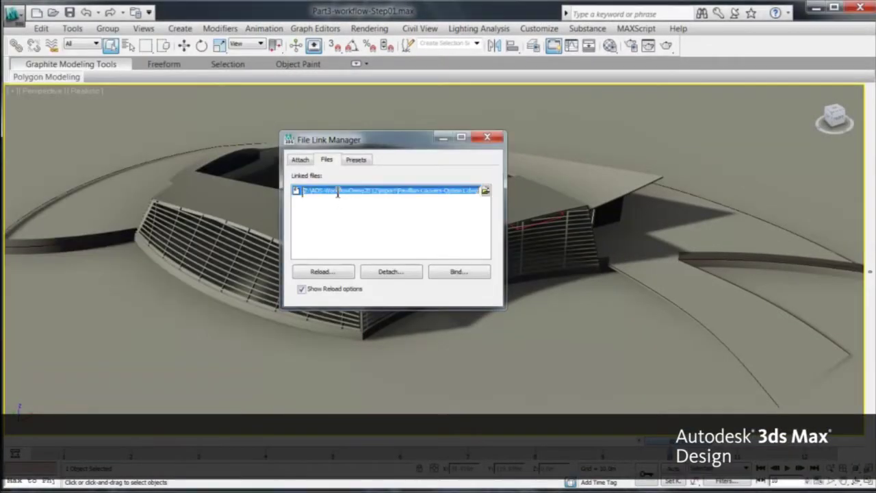
click(485, 190)
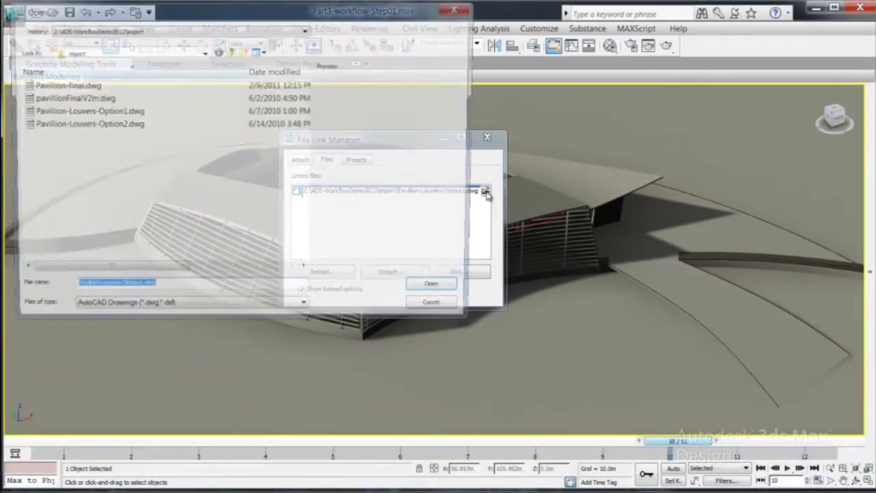
click(80, 86)
click(440, 290)
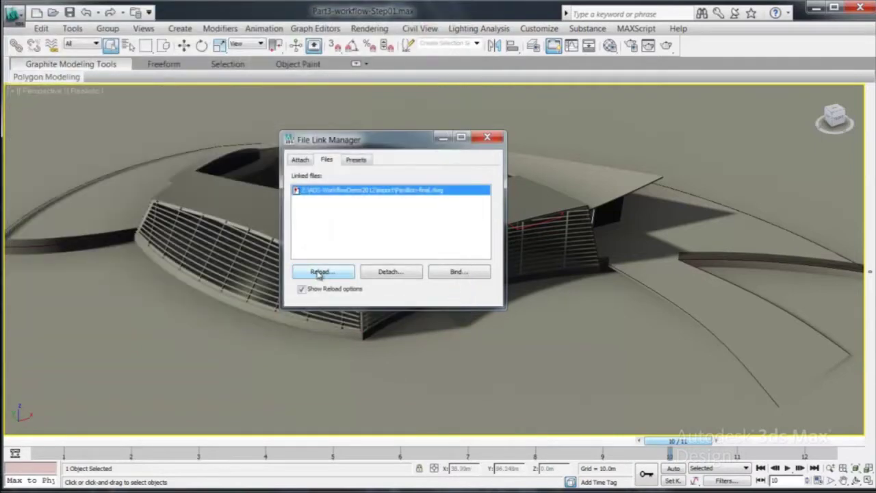
click(319, 274)
click(479, 372)
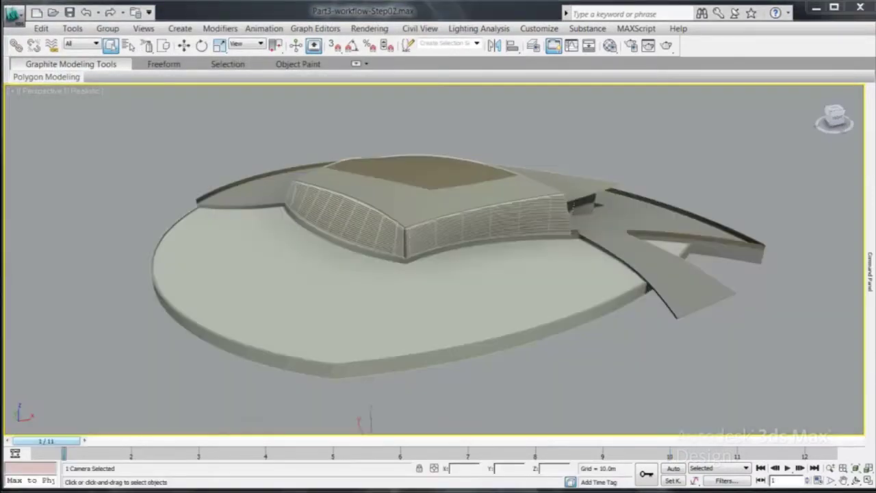
Switch the perspective viewport to the Camera:Camera1 view
click(41, 91)
mouse_move(81, 104)
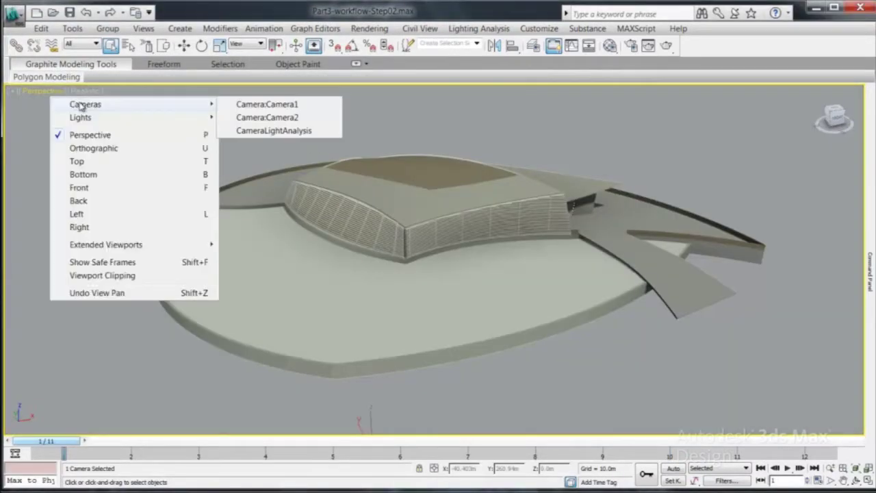
click(286, 107)
Open the ACAD Sun's date, time and location setup, and change its hour to 13 and back to 12
mouse_move(871, 243)
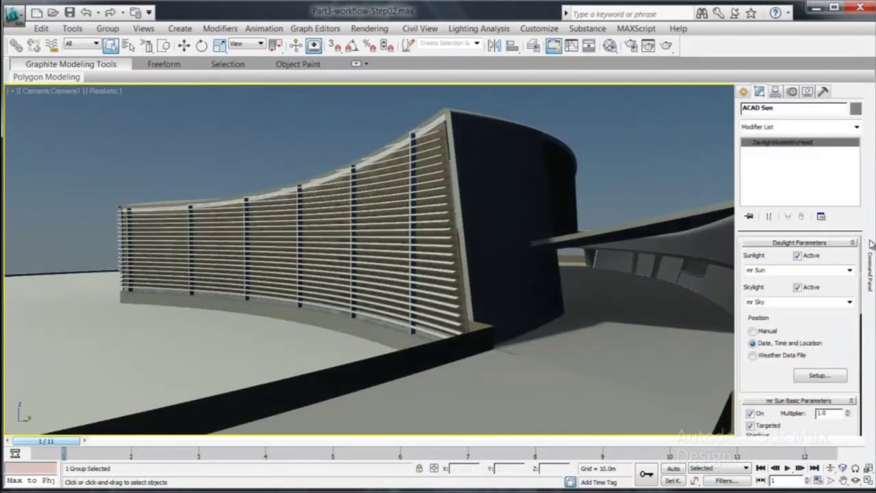
click(818, 376)
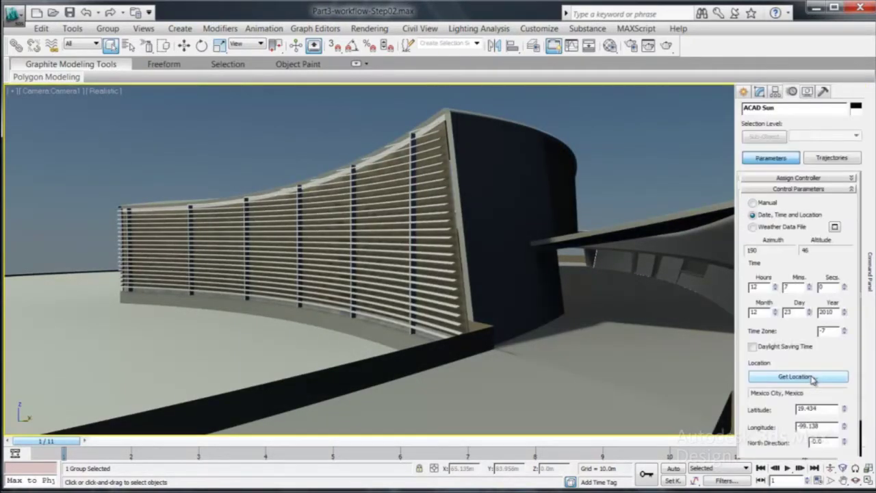
click(776, 286)
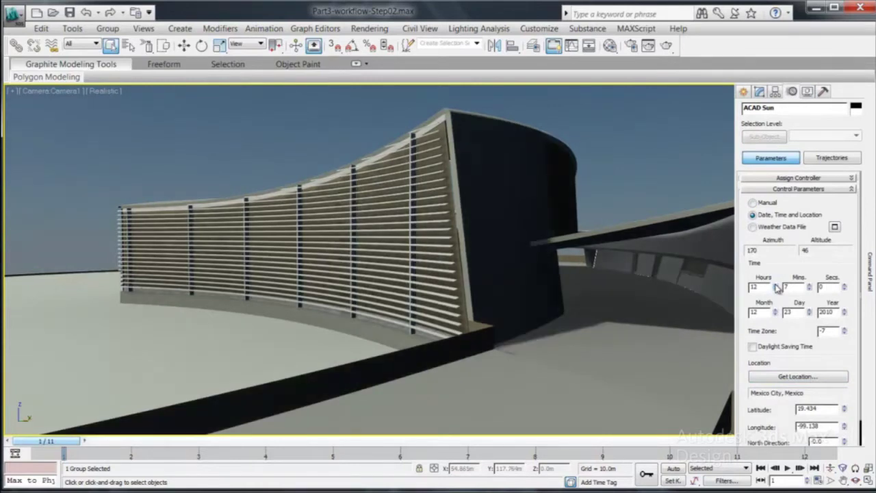
click(776, 284)
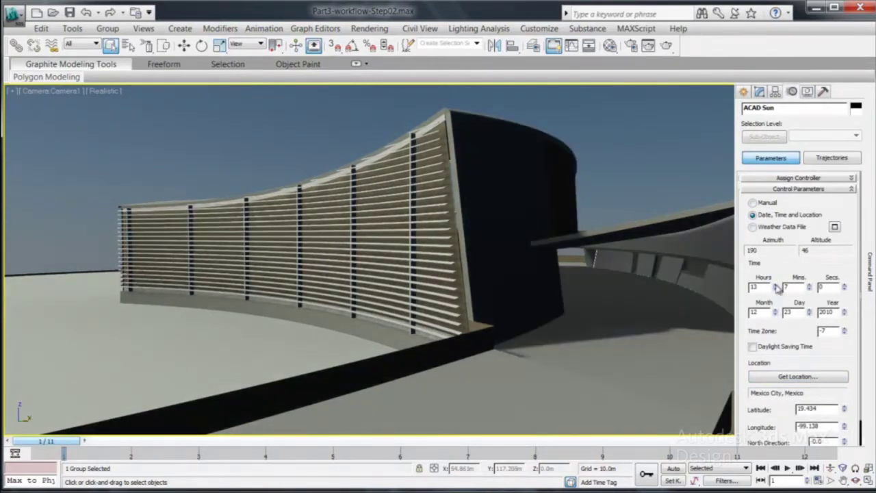
click(776, 288)
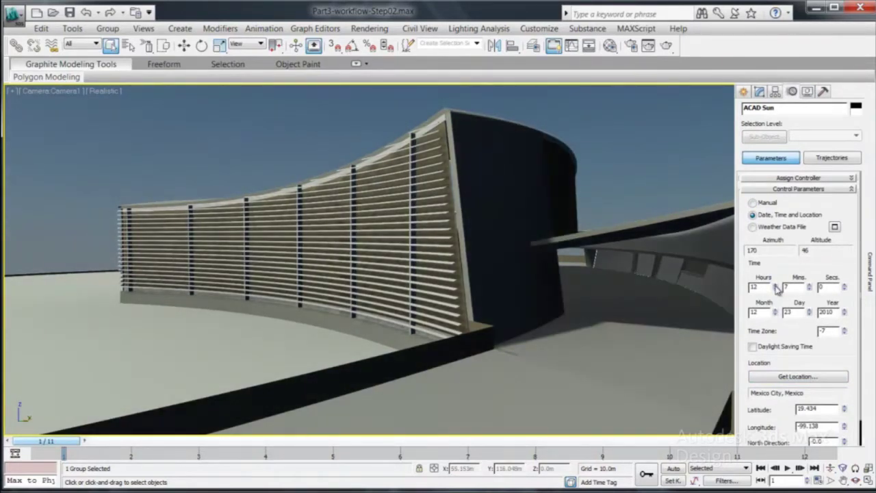
Set the camera viewport to display Realistic Materials with Maps
click(109, 91)
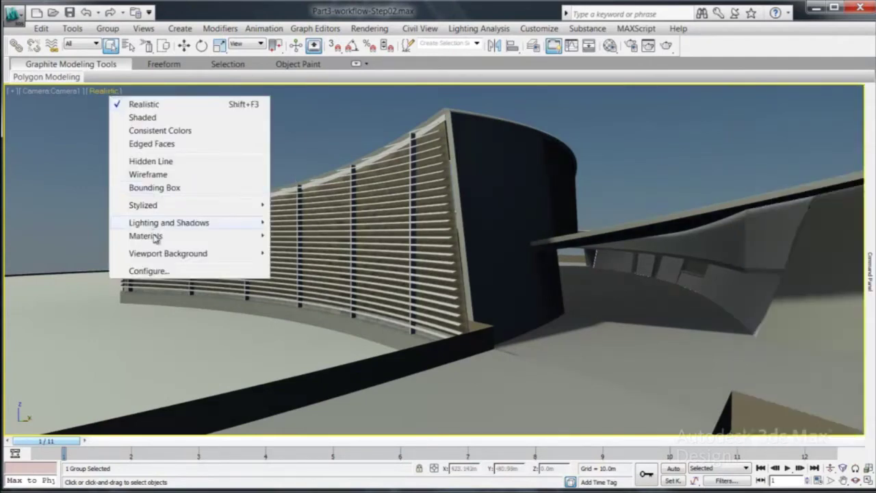
mouse_move(156, 237)
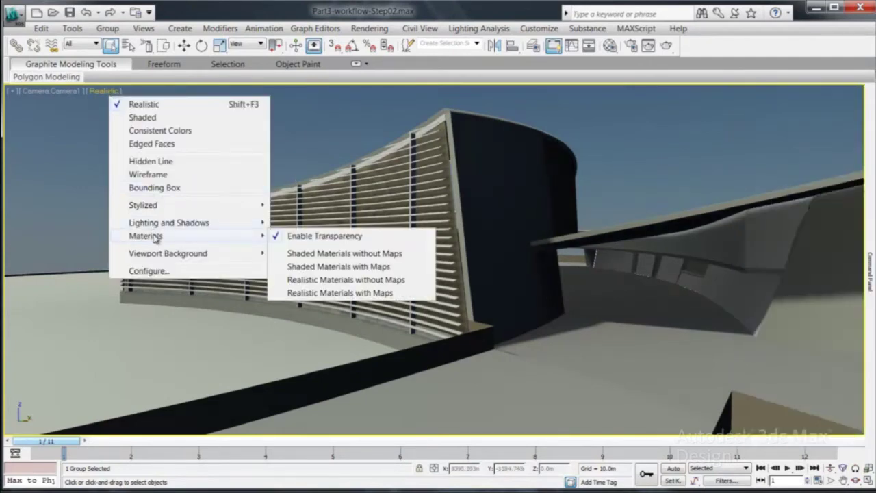
click(328, 293)
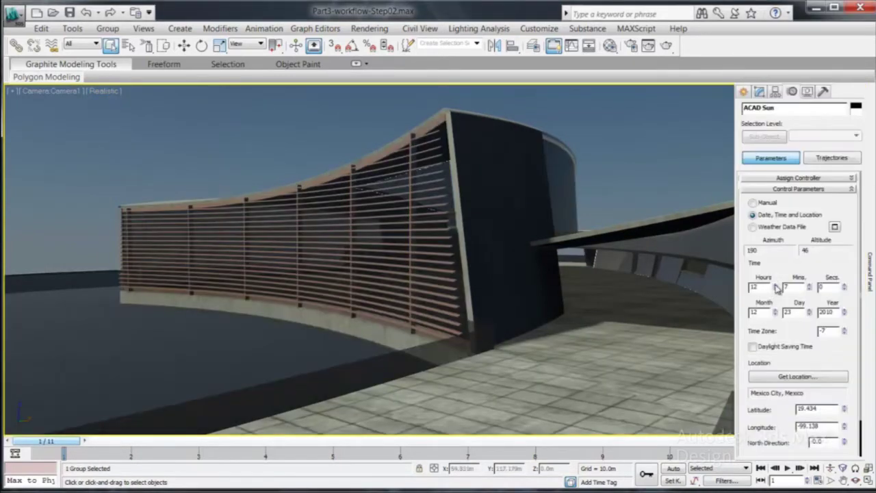
Study the shadows with materials shown by advancing the ACAD Sun's hour through 14, and reduce it to 11
click(775, 285)
click(775, 284)
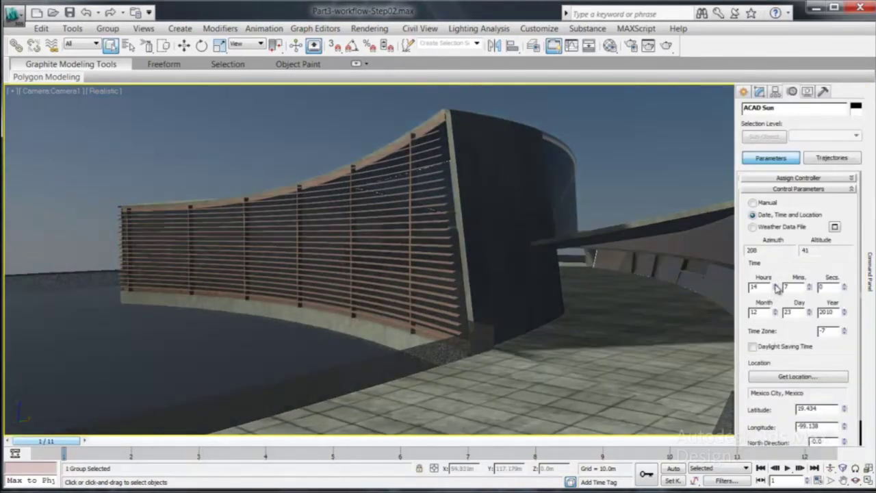
click(775, 285)
click(776, 290)
click(775, 290)
click(775, 290)
click(775, 291)
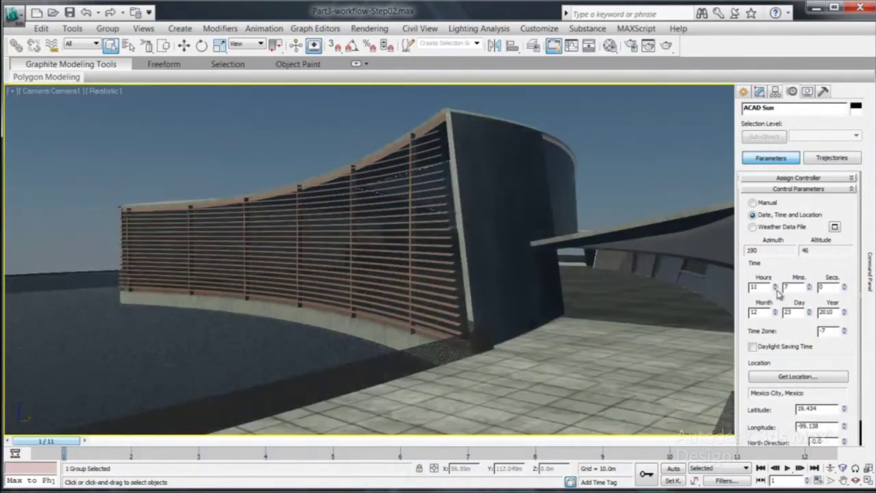
Set the ACAD Sun's hour to 12 to update the pavilion's shadows
click(777, 287)
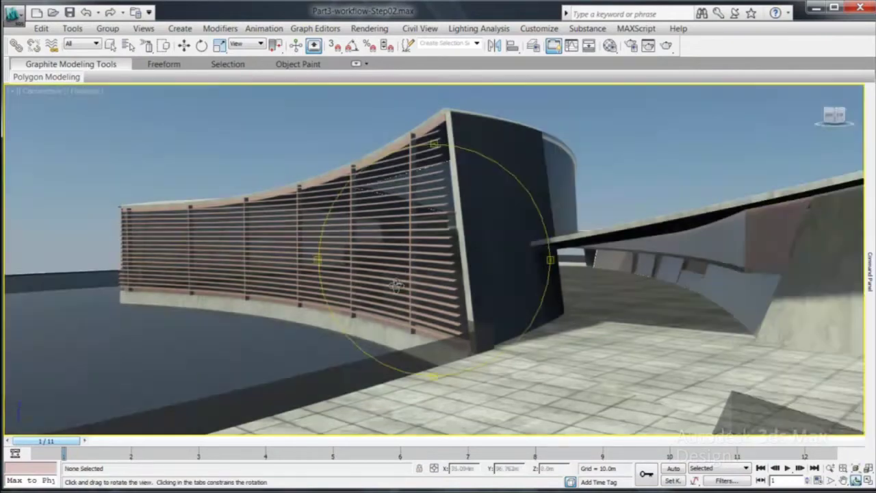
drag(445, 287, 438, 322)
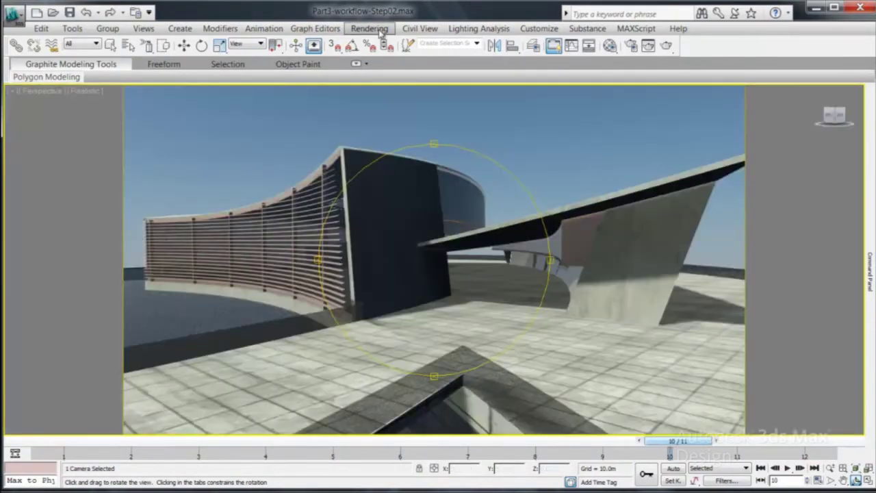
Adjust the scene brightness in the mr Photographic Exposure Control by lowering the Exposure Value to 13 and raising it again
click(369, 28)
click(391, 121)
click(224, 334)
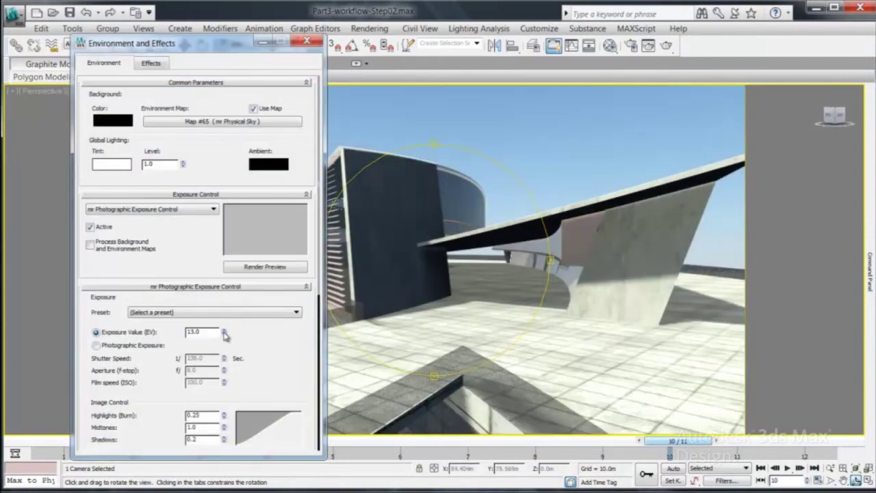
click(224, 335)
click(223, 330)
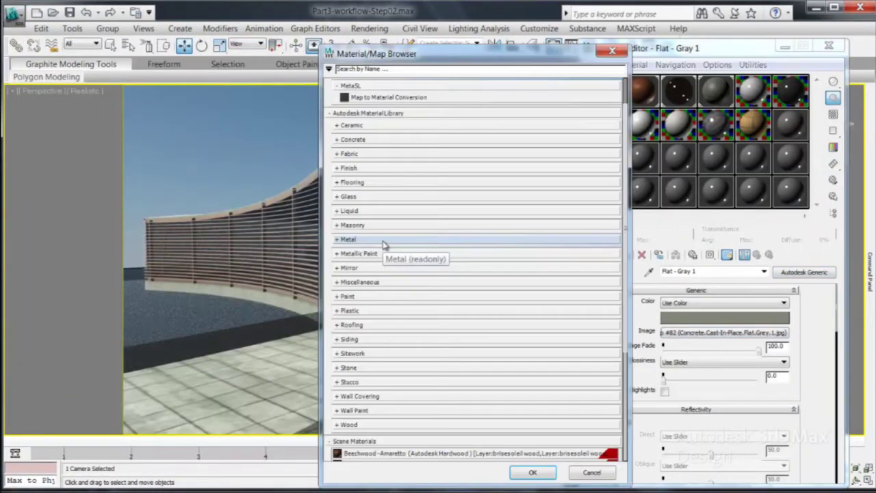
Replace the Flat - Gray 1 concrete with a library metal material and the Beechwood - Amaretto material with a library wood
click(383, 241)
drag(625, 208, 619, 254)
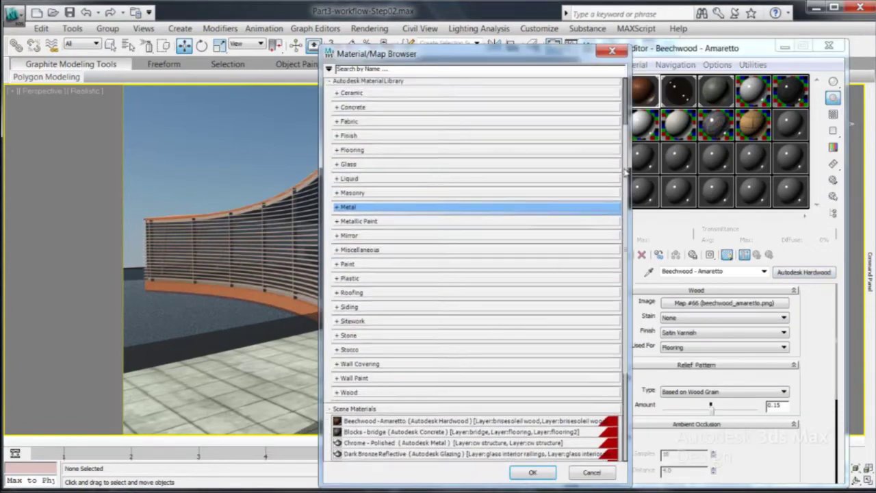
click(349, 392)
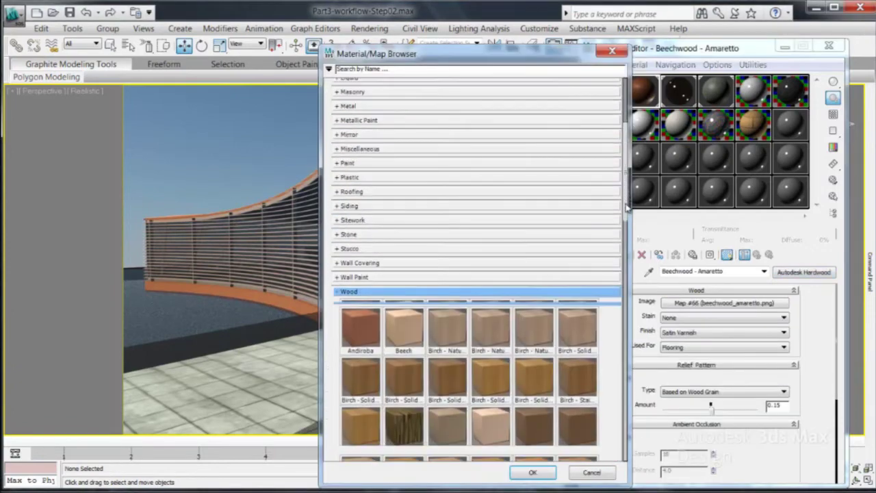
scroll(434, 210, down, 5)
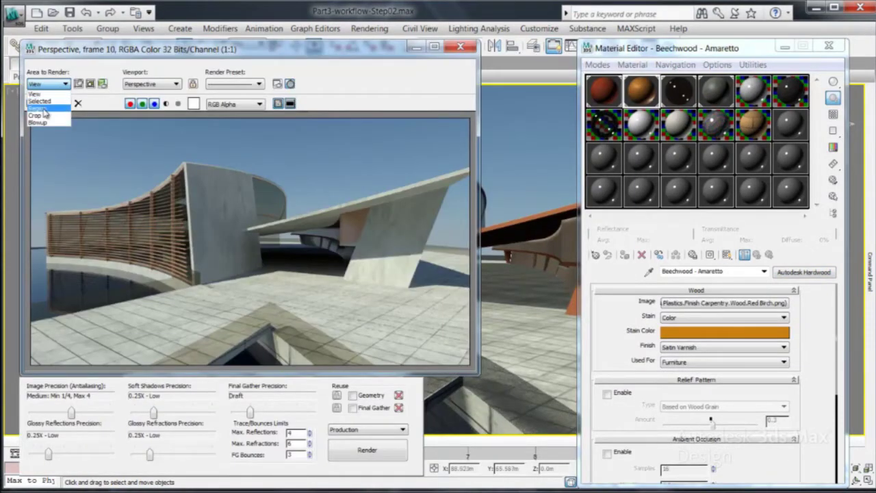
Limit the render area to a region across the pavilion's louvers and walls, and render it with the new materials
click(38, 108)
drag(253, 171, 254, 194)
click(367, 450)
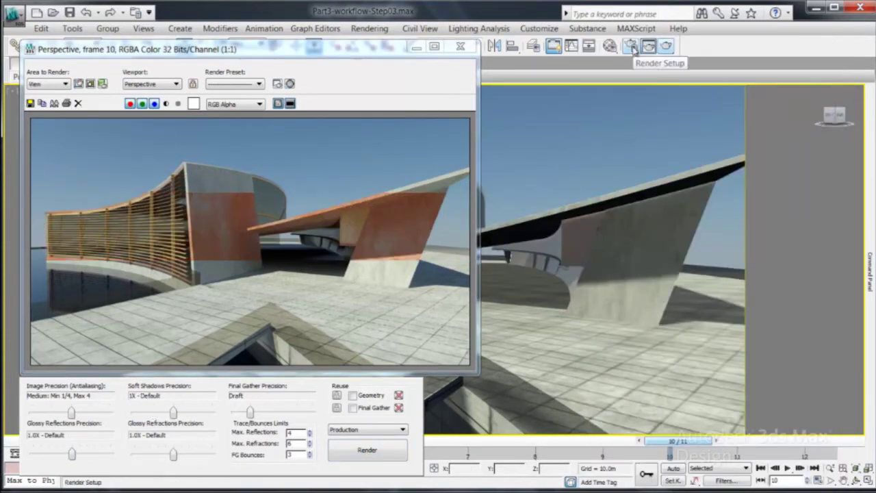
Review the mental ray render setup and assign the iray Renderer as the production renderer
click(630, 45)
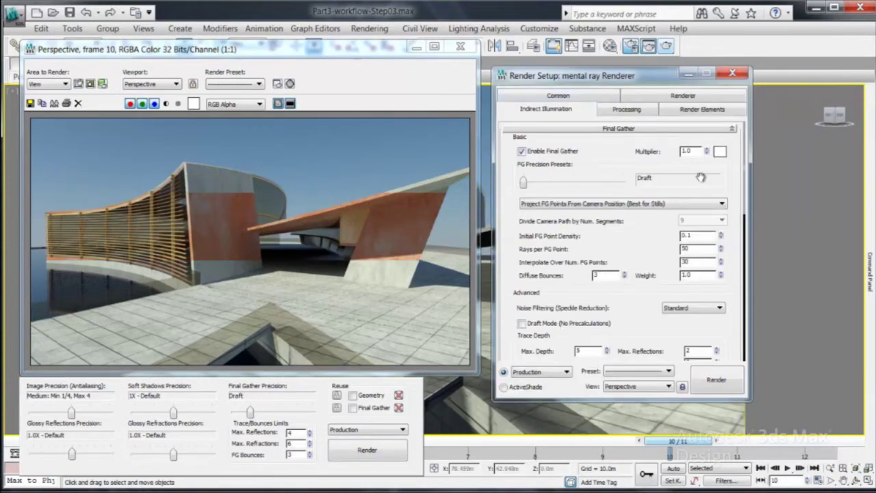
drag(744, 152, 735, 229)
click(558, 95)
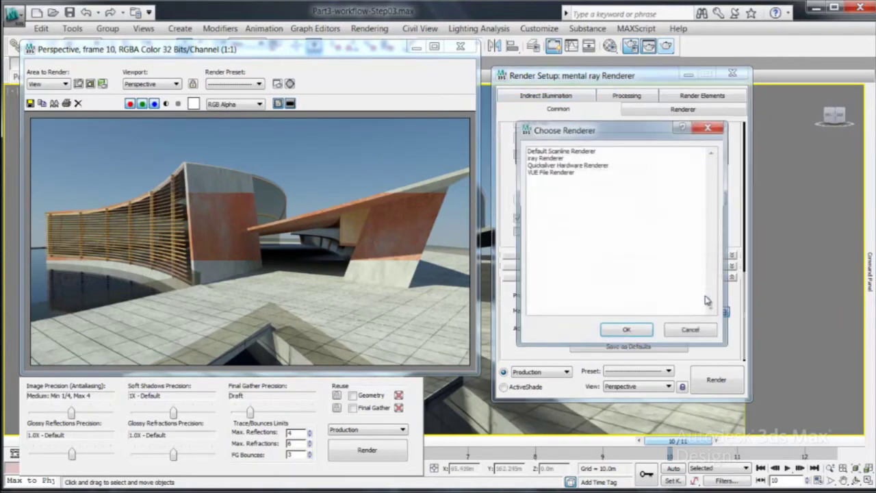
click(553, 158)
click(627, 331)
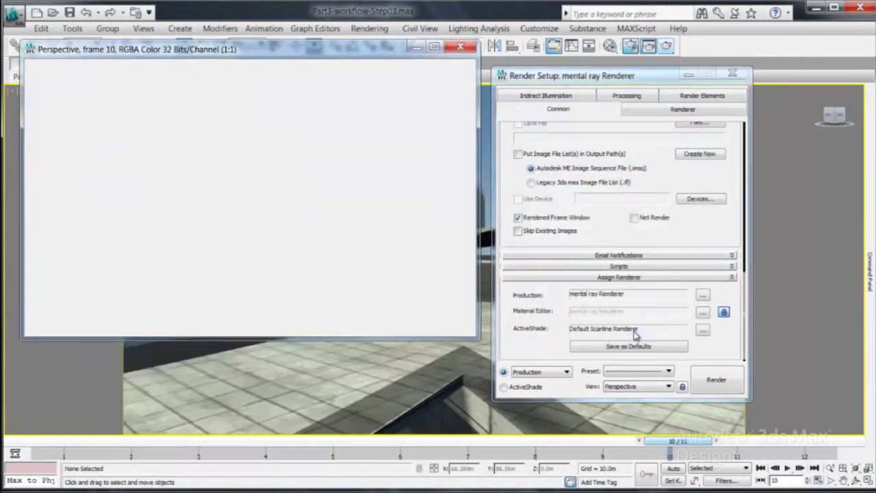
Set the iray rendering duration to Unlimited and render the Perspective view
click(558, 96)
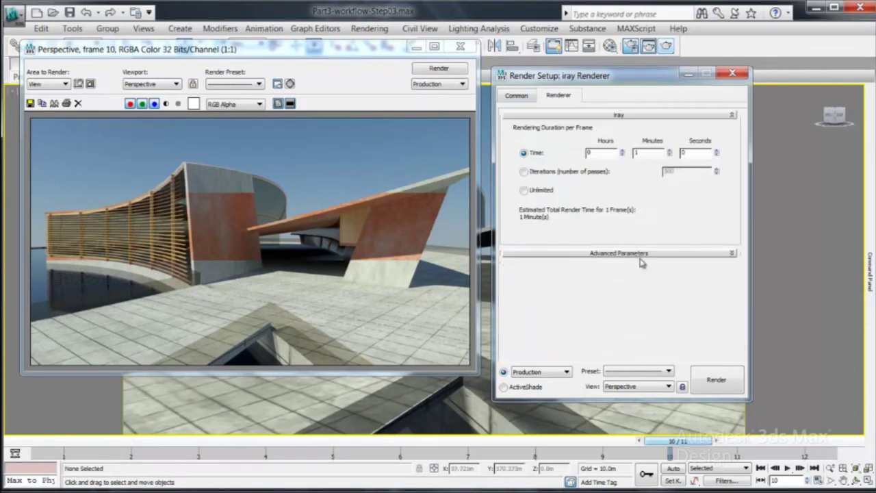
click(717, 382)
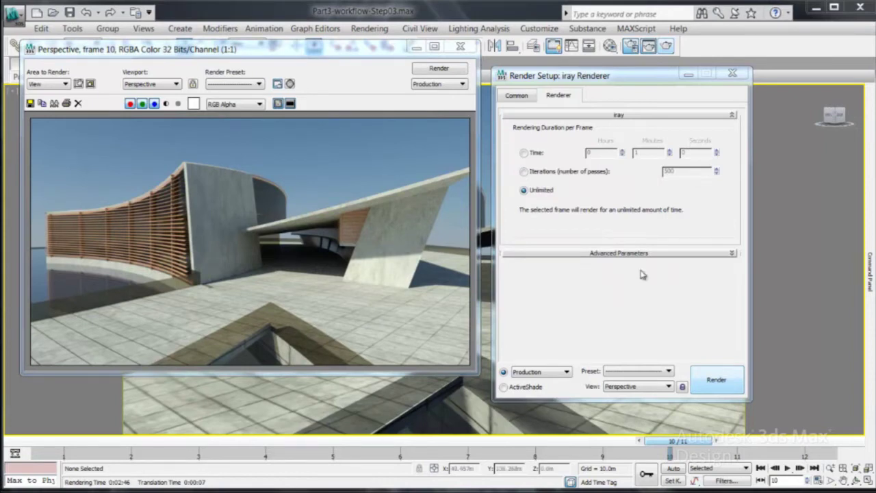
Assign the Quicksilver Hardware Renderer as the production renderer
click(518, 96)
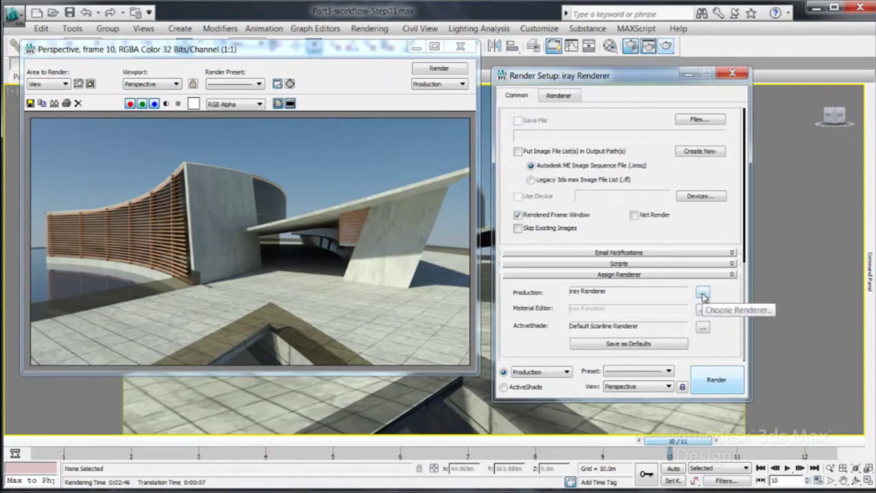
click(647, 344)
click(577, 153)
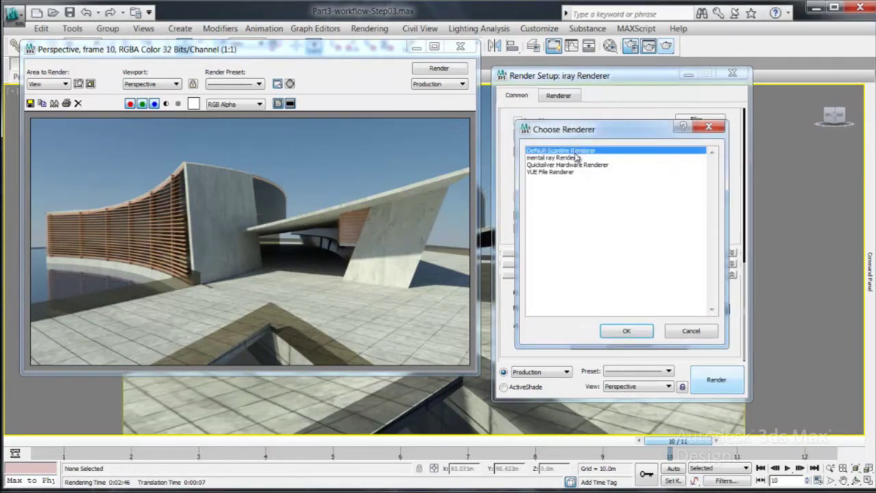
click(576, 159)
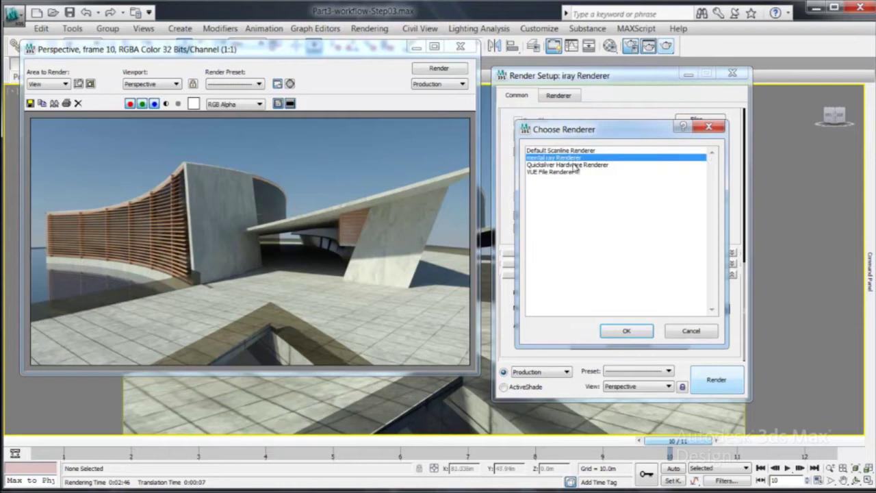
click(575, 166)
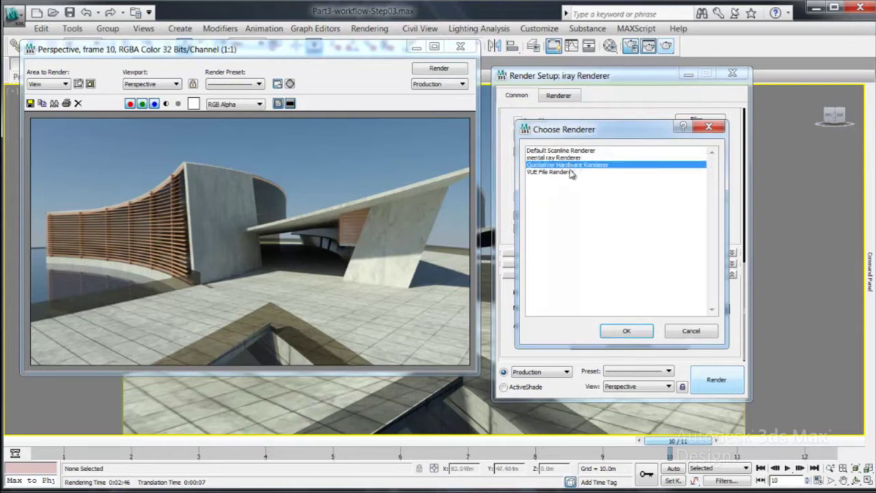
click(625, 332)
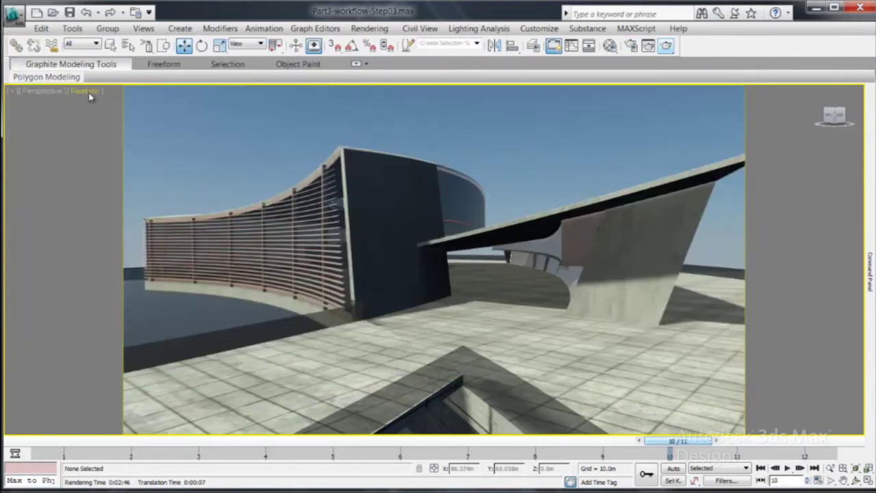
Display the Perspective viewport in the stylized Graphite visual style
click(88, 91)
mouse_move(191, 209)
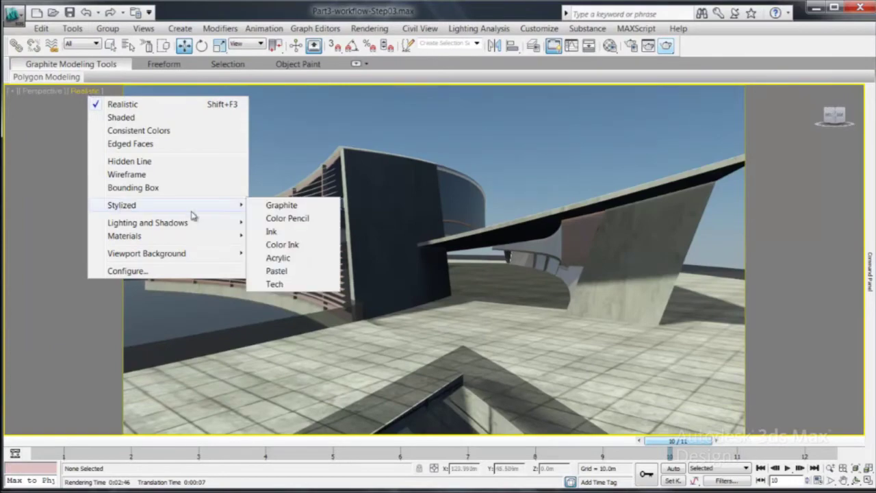
click(287, 206)
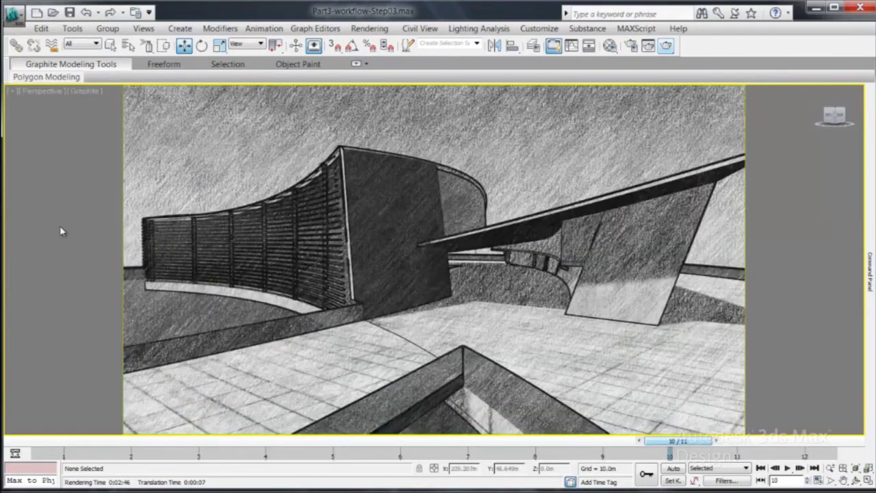
drag(63, 232, 381, 290)
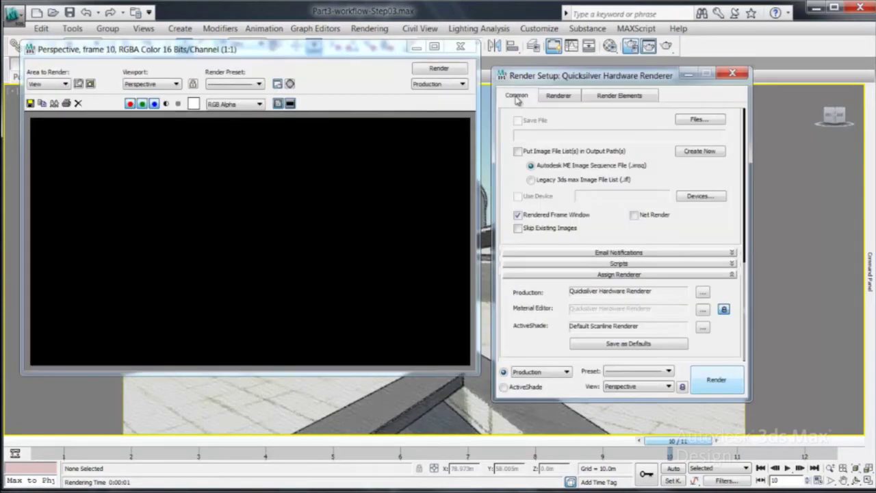
Set the Quicksilver rendering level to Pastel and render the Perspective view
click(558, 95)
click(623, 276)
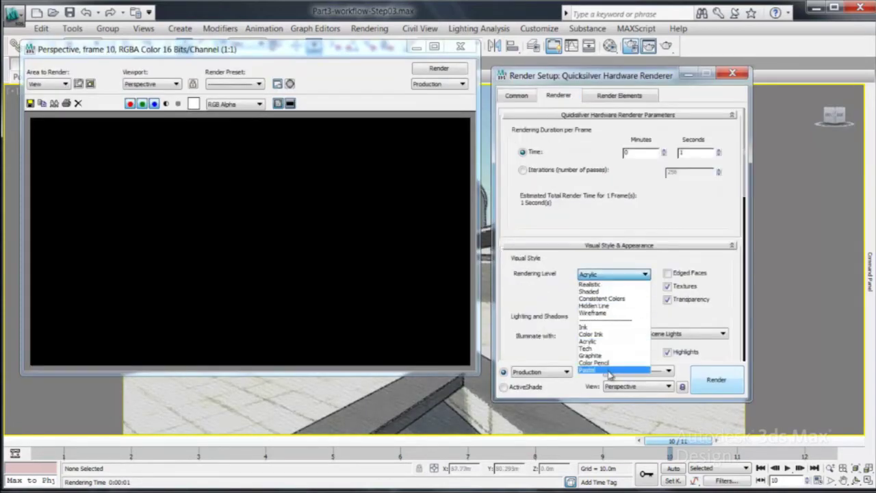
click(616, 366)
click(710, 383)
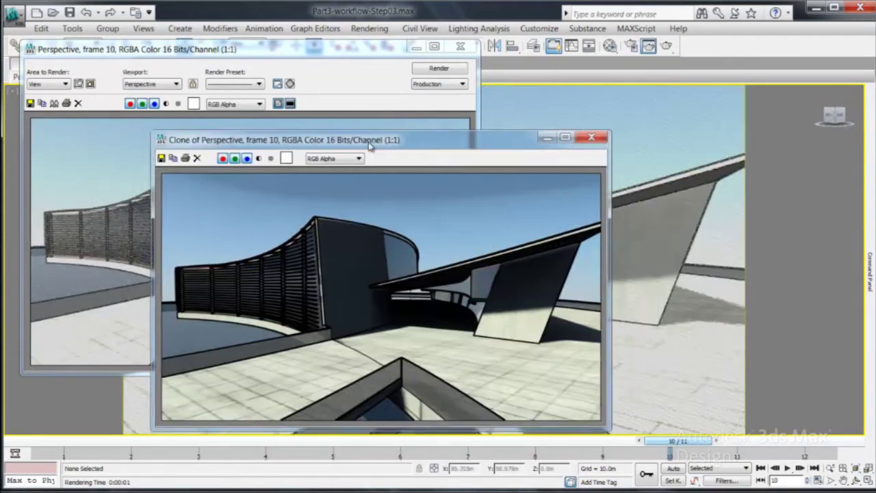
drag(371, 147, 334, 134)
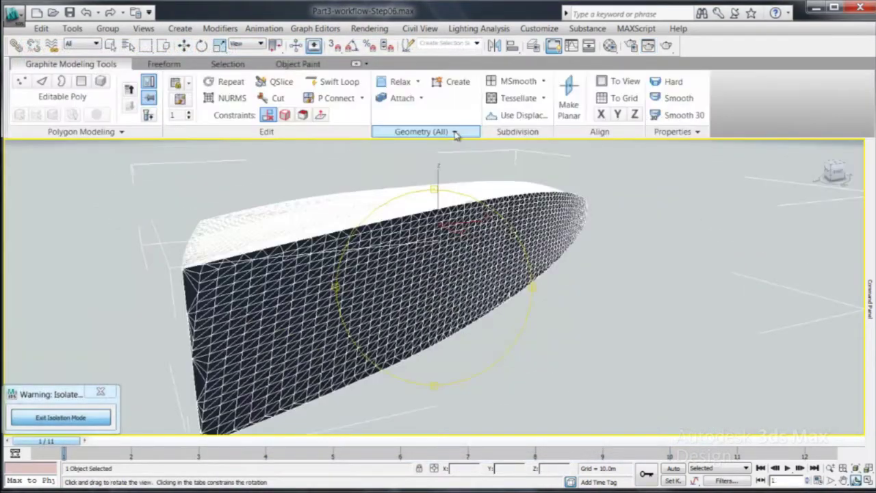
Convert the isolated object's triangulated mesh to quads with Quadrify All
click(420, 132)
click(426, 156)
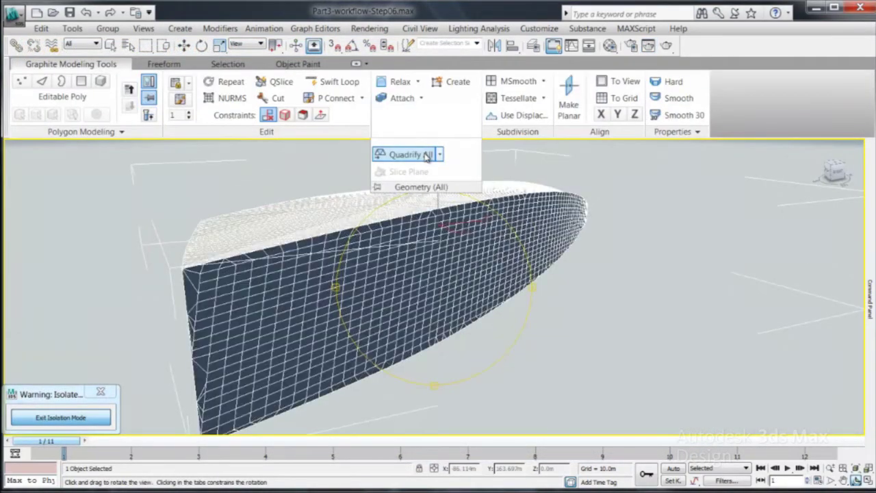
Try several procedural topology patterns on the isolated mesh and apply the one with irregular rectangular panels
click(104, 133)
click(73, 186)
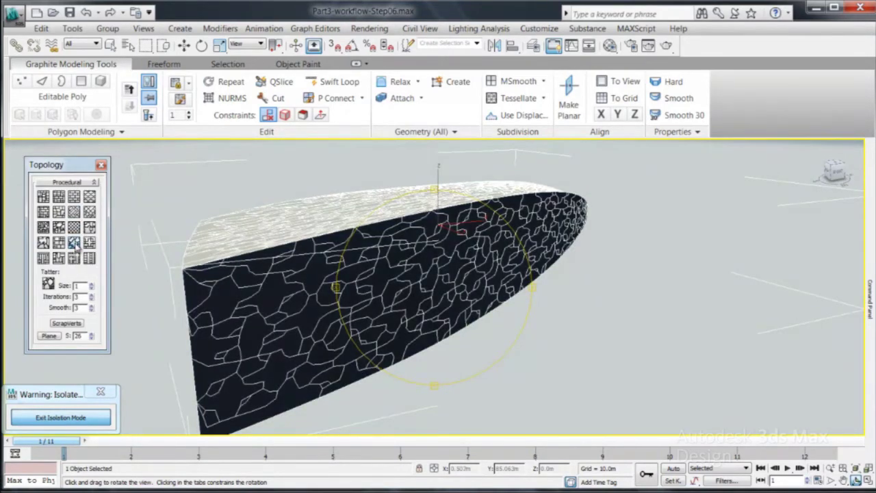
click(44, 243)
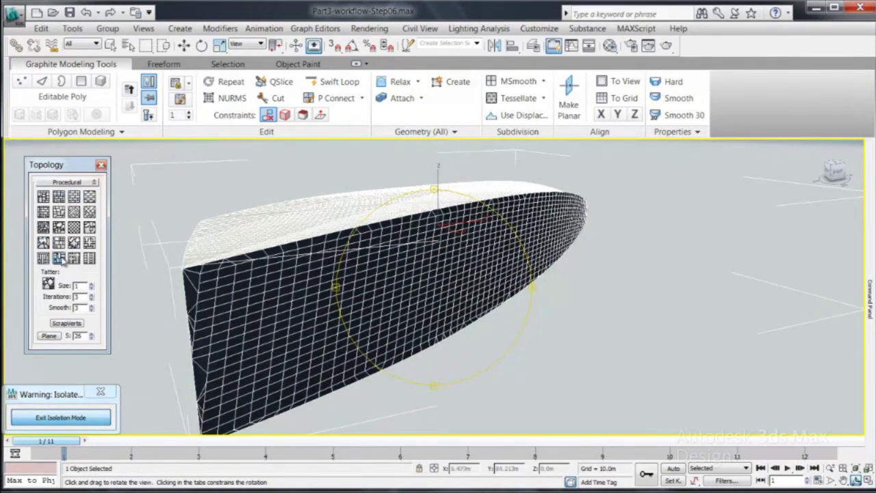
click(61, 259)
drag(421, 251, 429, 290)
Select 30 percent of the mesh's polygons at random
click(82, 81)
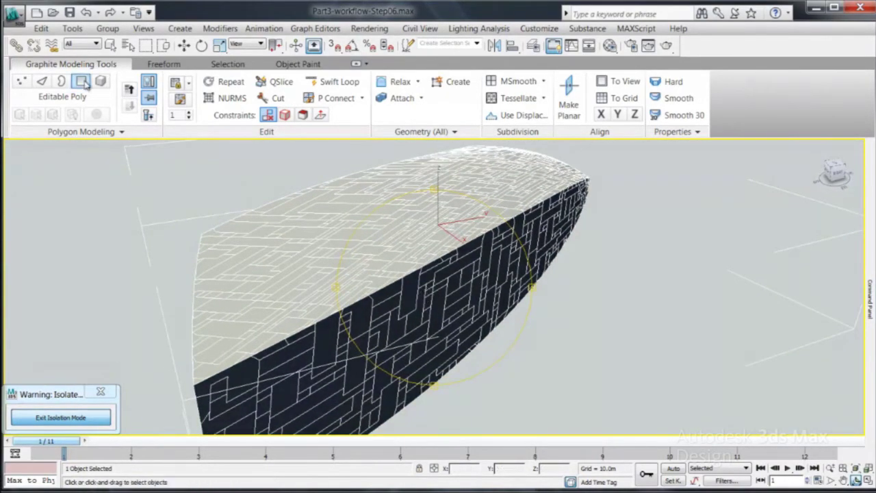
click(81, 81)
click(236, 64)
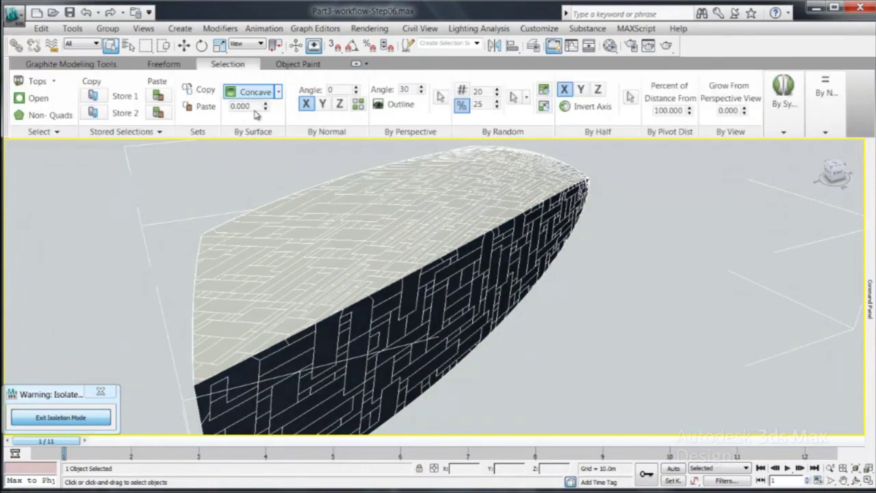
click(514, 99)
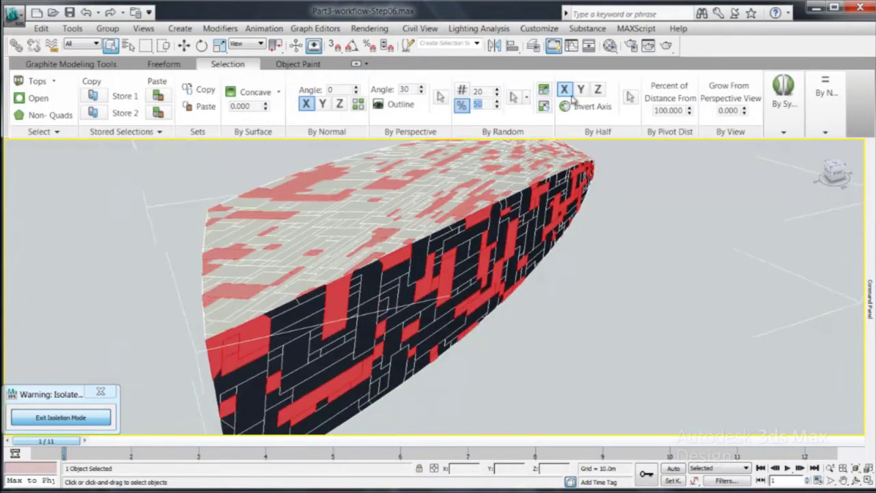
click(514, 100)
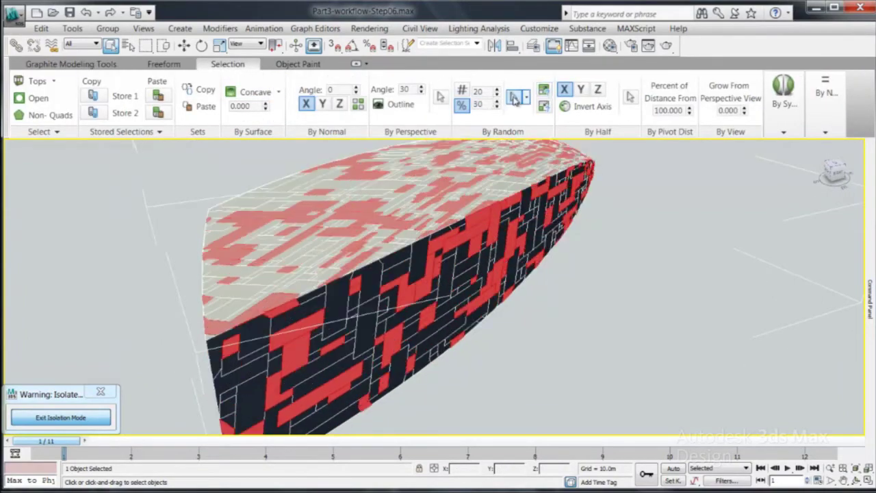
Try to extrude the randomly selected polygons by 0.05 m
alt+middle_drag(387, 278, 430, 286)
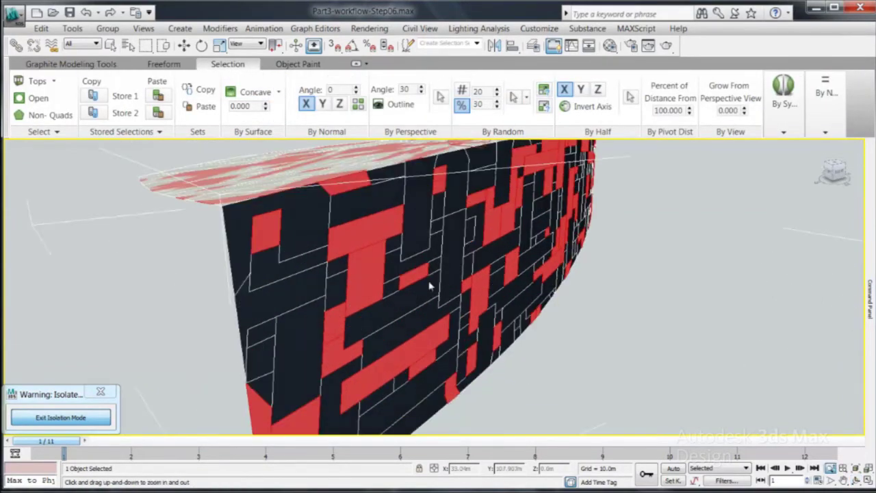
click(88, 64)
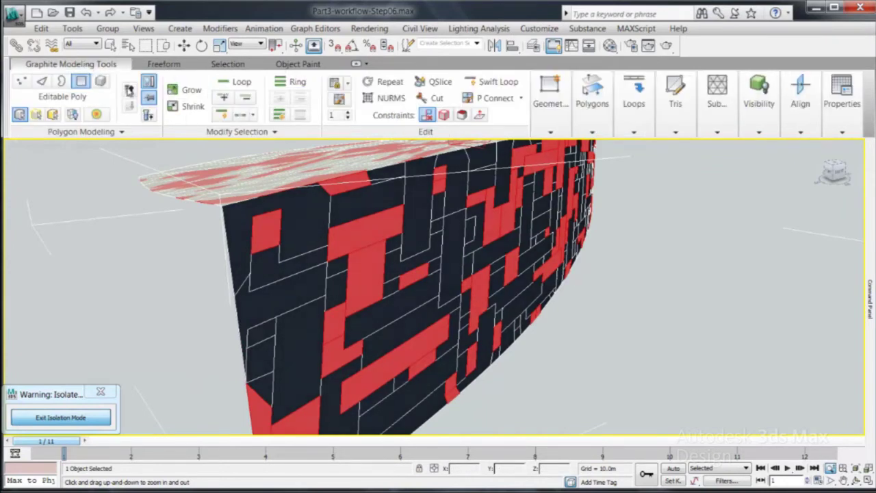
click(591, 96)
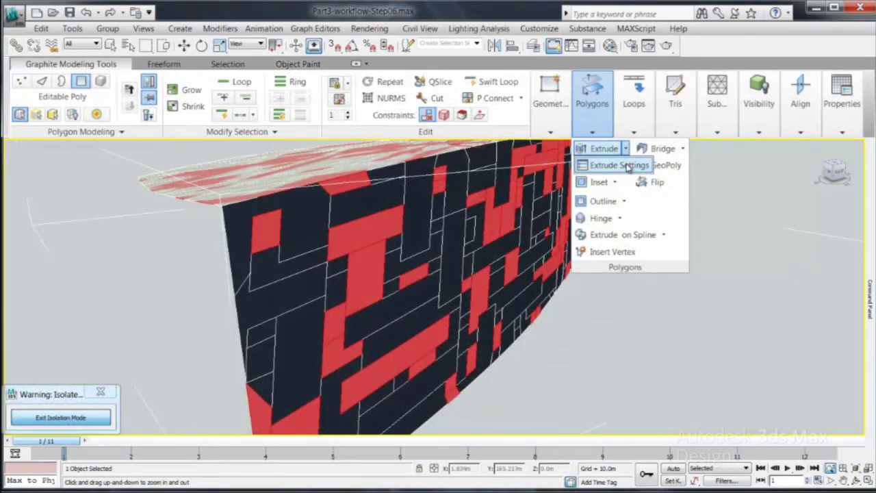
click(619, 165)
drag(441, 309, 470, 264)
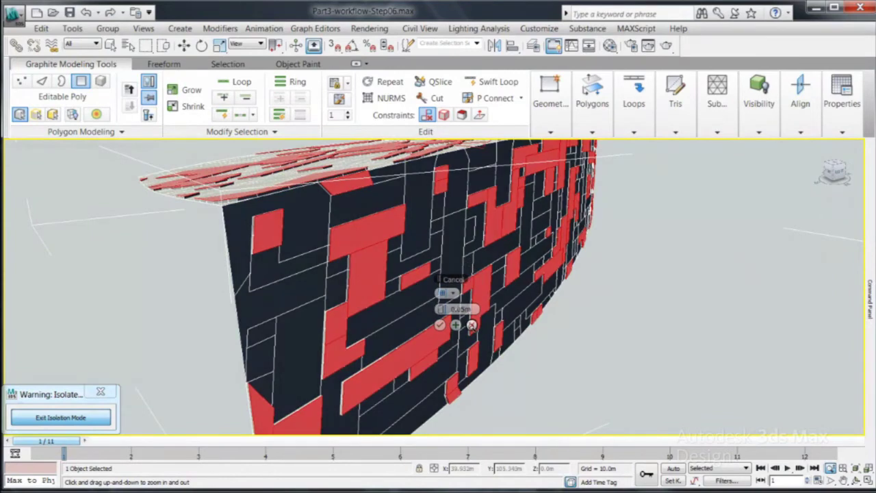
click(472, 326)
Leave polygon editing on the isolated mesh and move to the next modifier in its stack
click(81, 82)
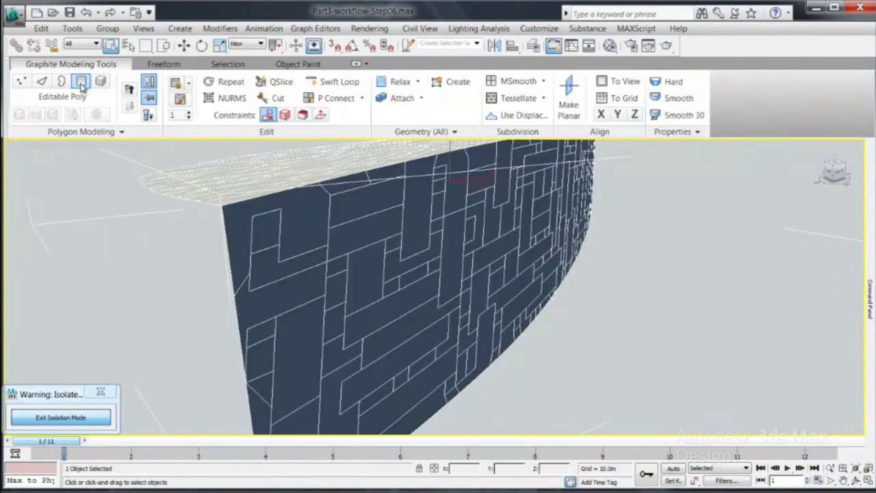
click(129, 90)
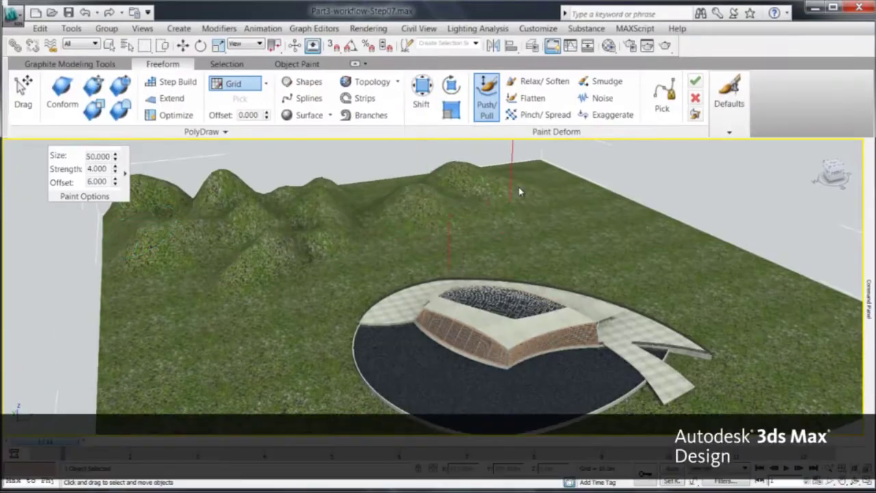
mouse_move(492, 181)
mouse_down()
mouse_move(548, 191)
mouse_move(690, 284)
mouse_move(746, 288)
mouse_move(780, 301)
mouse_up()
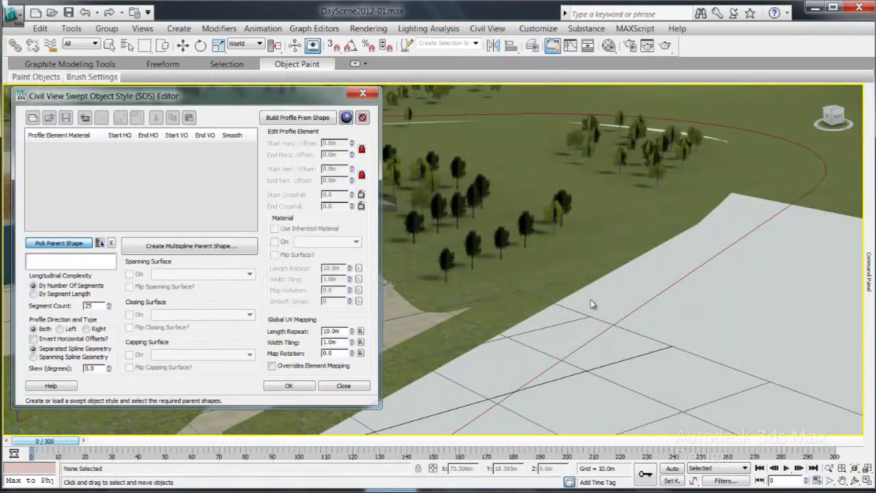
Sweep a saved concrete style along the red road line, with 100 segments and the closing surface enabled
click(624, 317)
click(49, 117)
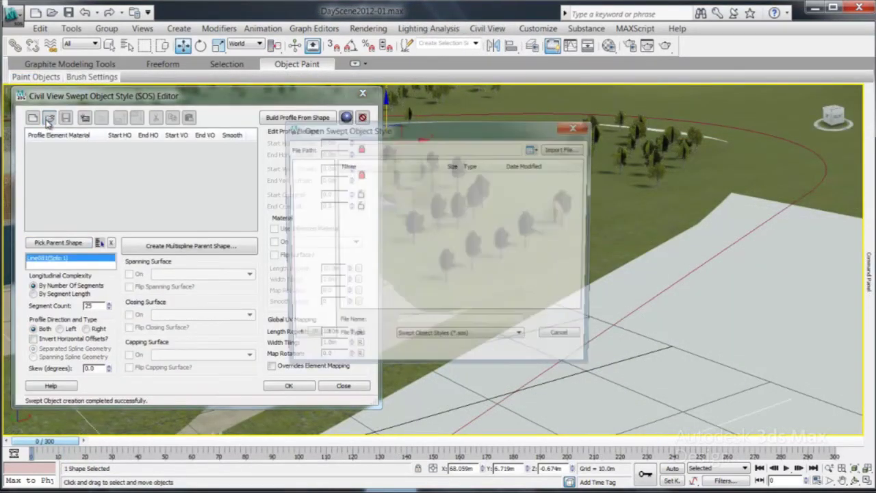
click(413, 281)
click(557, 326)
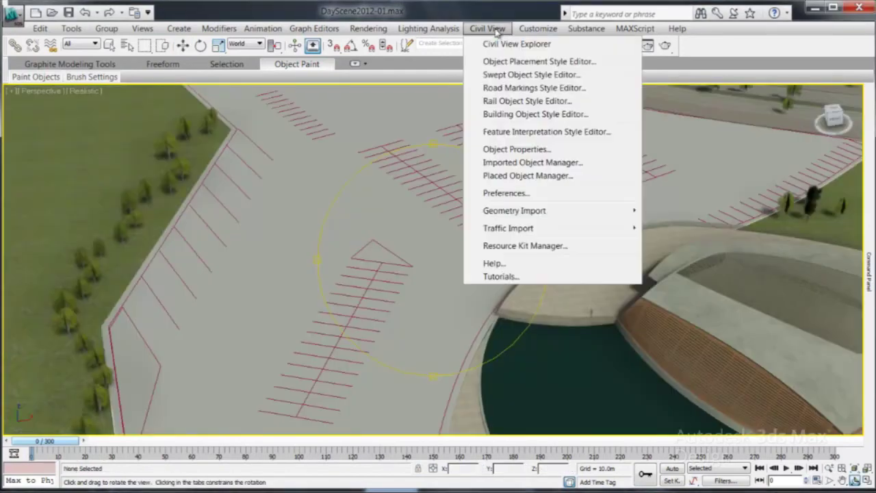
Pick the parking bay lines as the shape for a yellow road marking 0.2 m wide
click(521, 87)
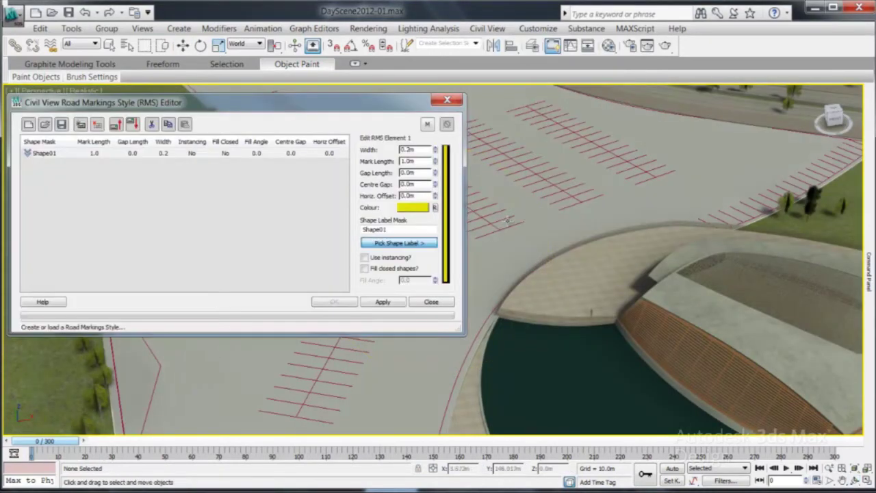
click(492, 228)
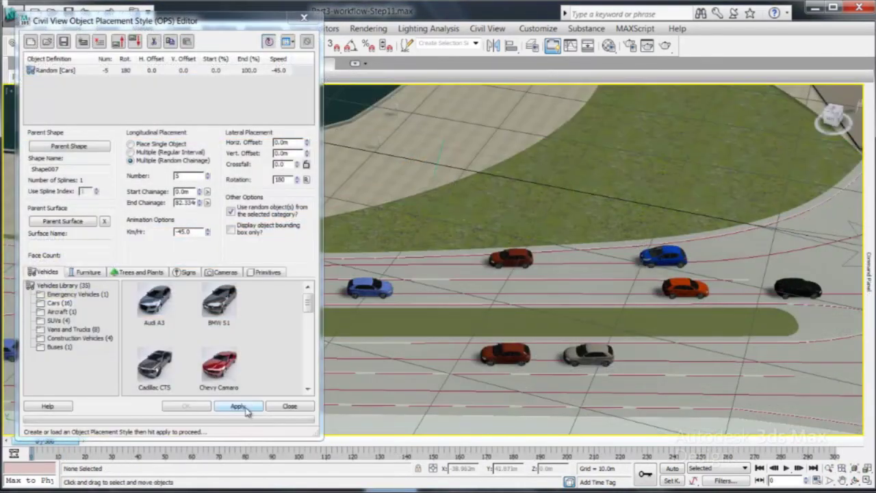
Place five random cars along the road shape at -45 km/h and scrub the timeline to preview their motion
click(247, 406)
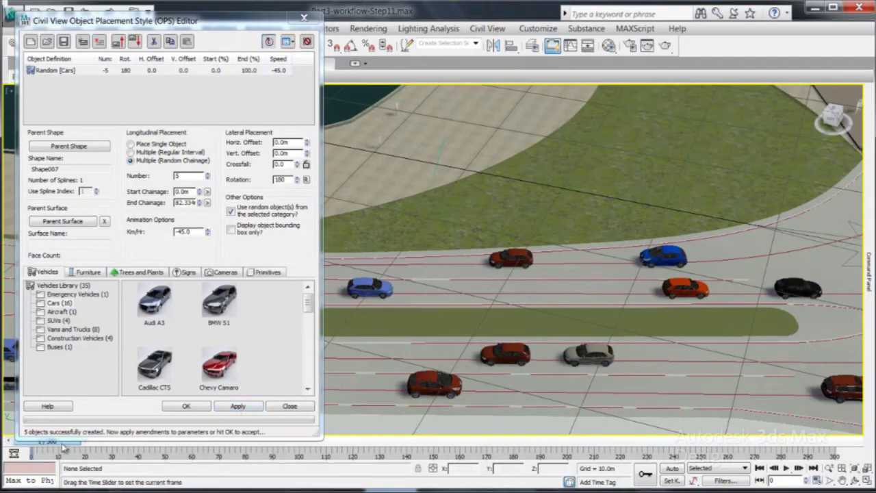
drag(60, 442, 162, 457)
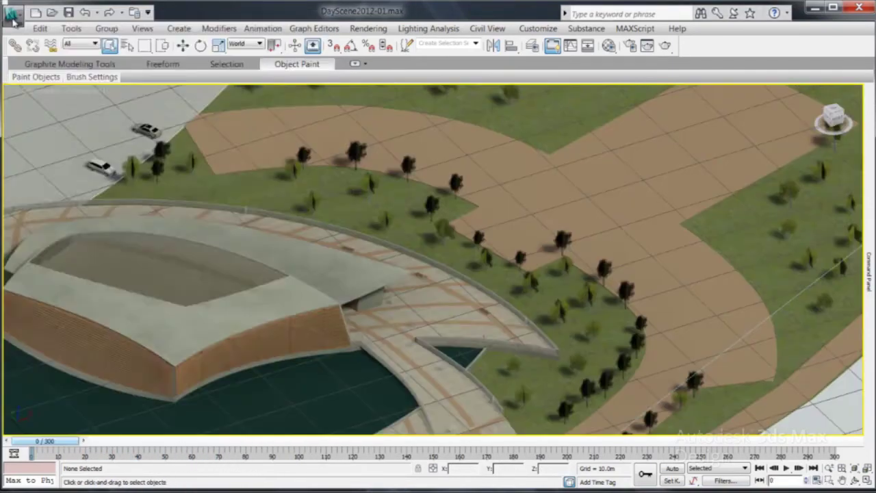
Import the SketchUp model Row-Appartment.skp with the file filter set to all files, leaving the import options unticked
click(13, 16)
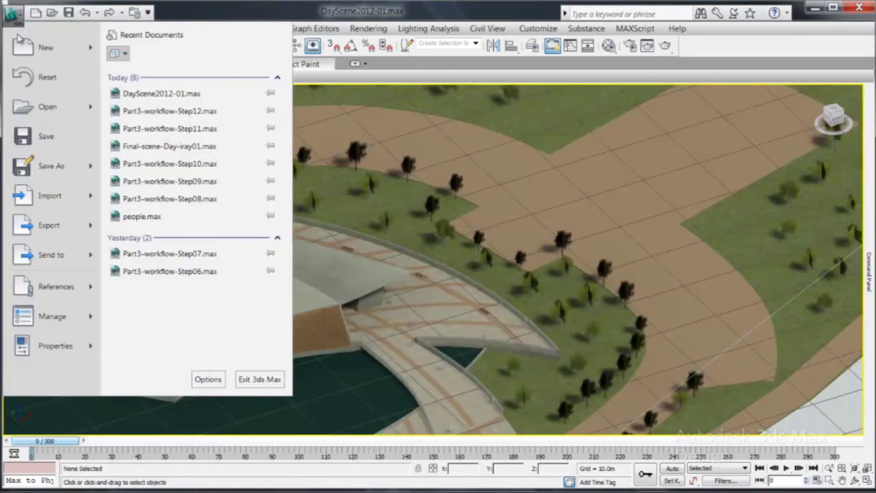
click(35, 196)
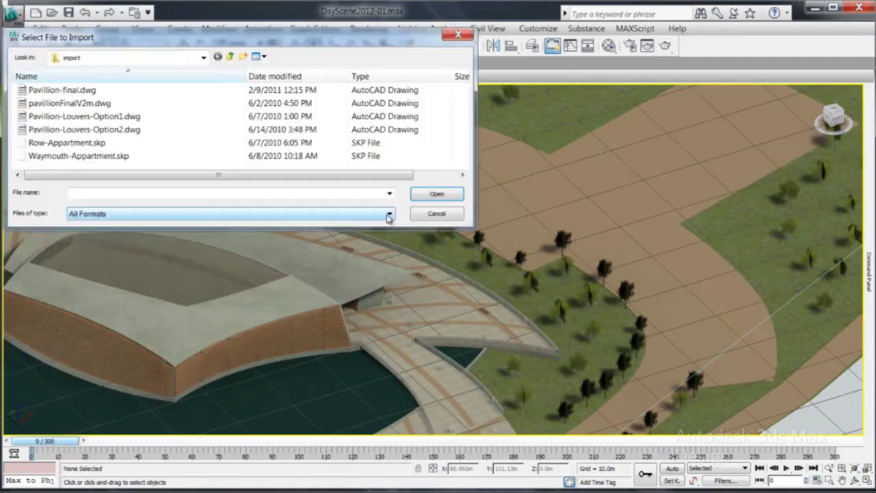
click(389, 214)
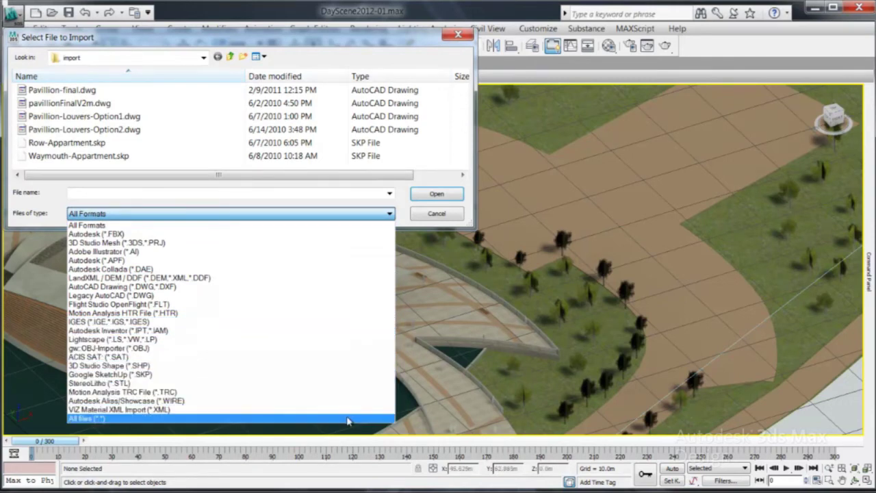
click(347, 418)
click(66, 142)
click(437, 193)
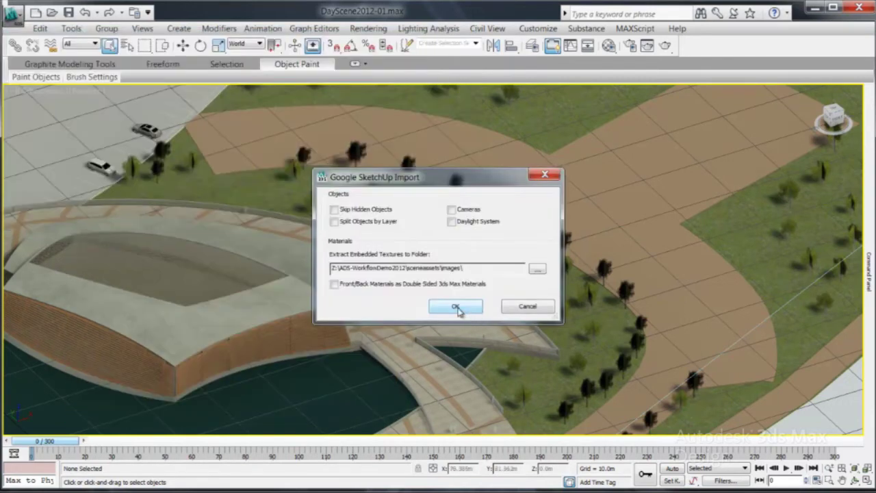
click(457, 307)
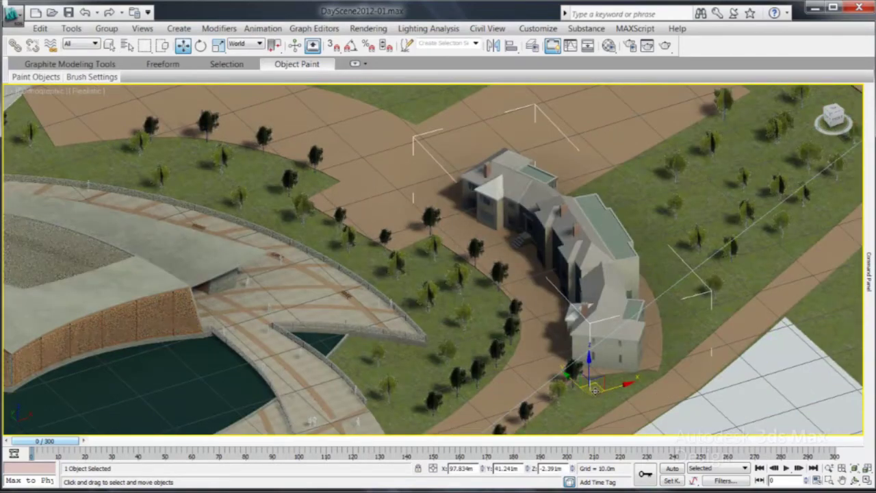
Position the imported apartment row on the curved brown plot beside the pavilion
drag(595, 390, 592, 401)
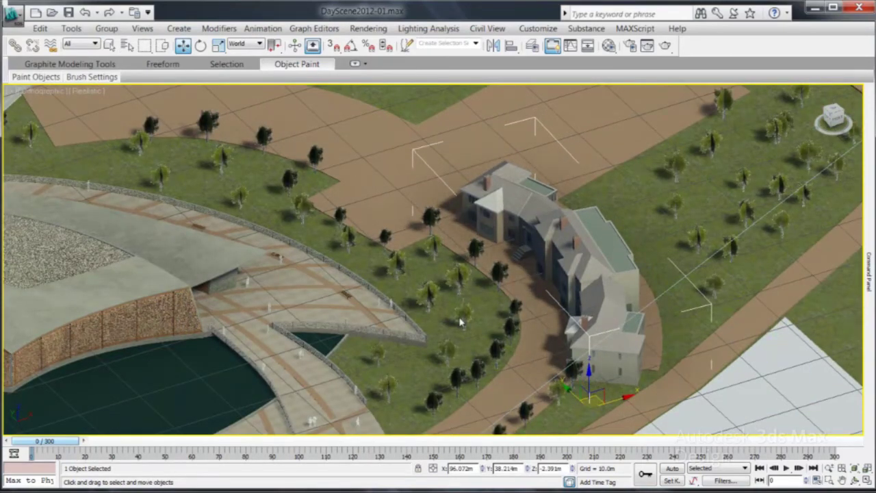
middle_drag(596, 404, 596, 432)
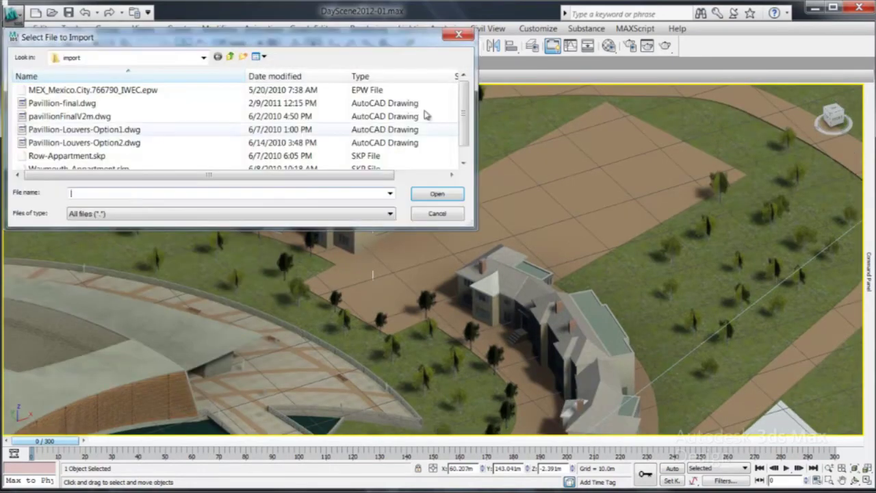
Import the SketchUp model Waymouth-Appartment.skp into the scene
scroll(465, 115, down, 1)
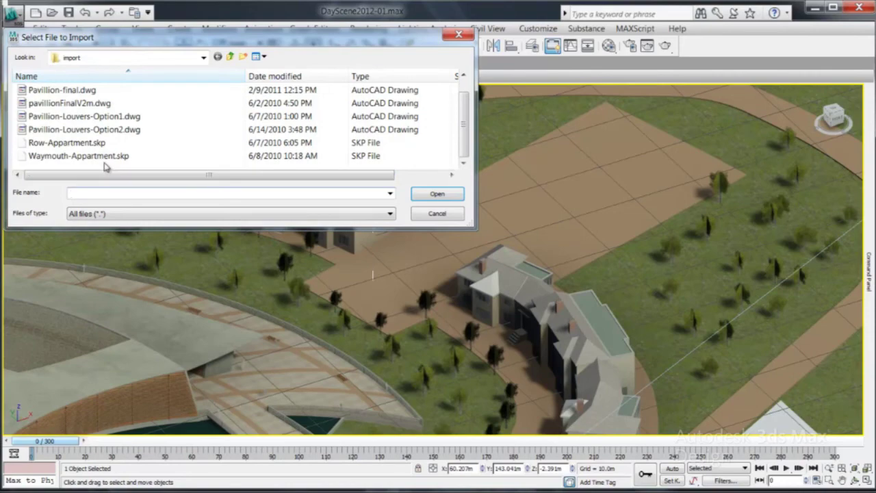
double_click(107, 158)
click(453, 307)
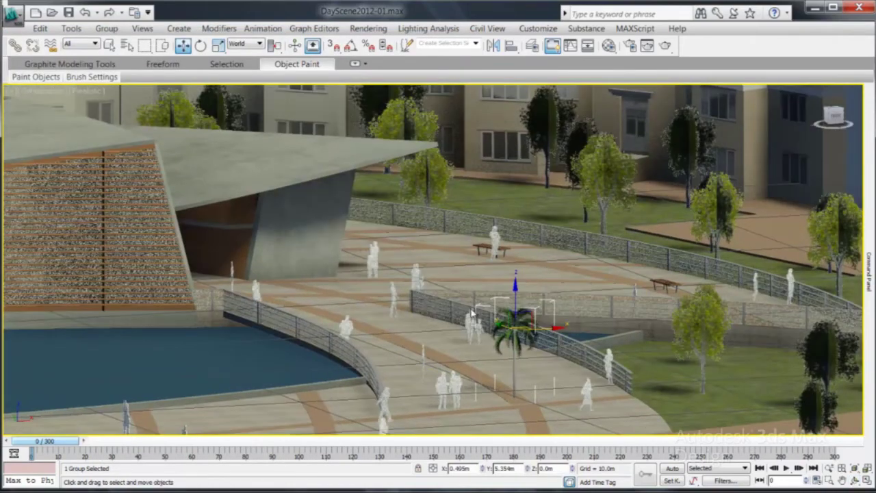
Clone the palm tree twice as an instance, placing the copies along the walkway toward the pavilion entrance
shift+drag(513, 311, 441, 301)
click(440, 309)
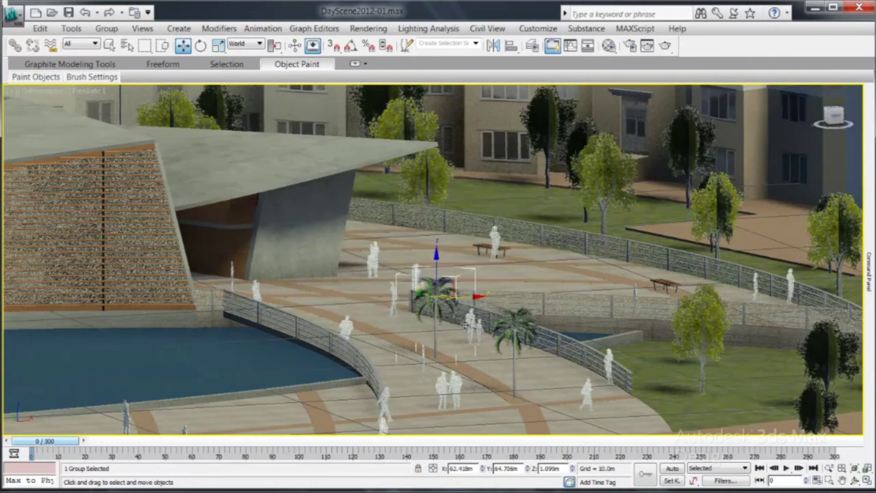
shift+drag(442, 302, 362, 274)
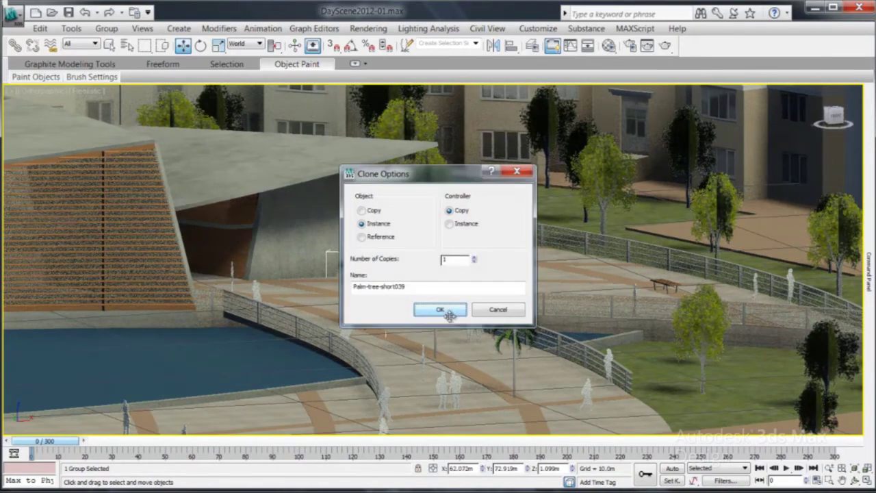
click(445, 308)
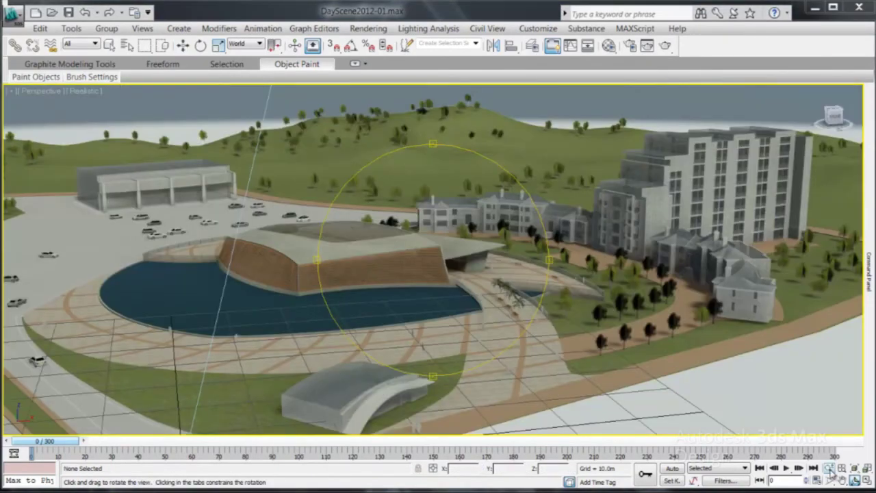
Examine the populated site from an overview, closing in on the pavilion's waterfront facade and the new palms
click(829, 469)
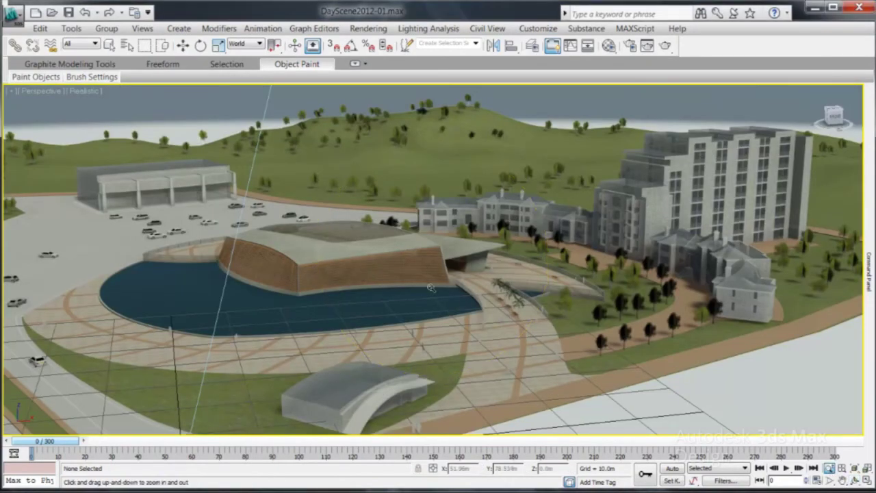
drag(431, 293, 431, 257)
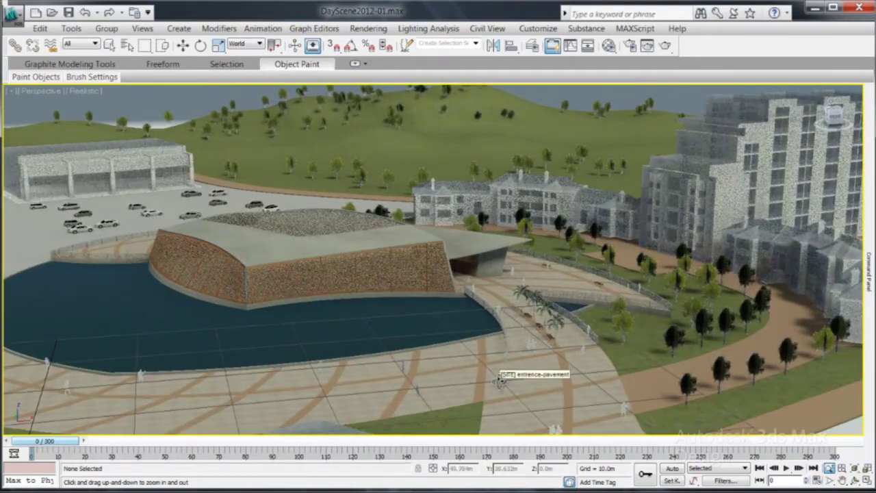
click(854, 481)
drag(506, 309, 442, 259)
scroll(449, 289, up, 5)
scroll(450, 289, down, 3)
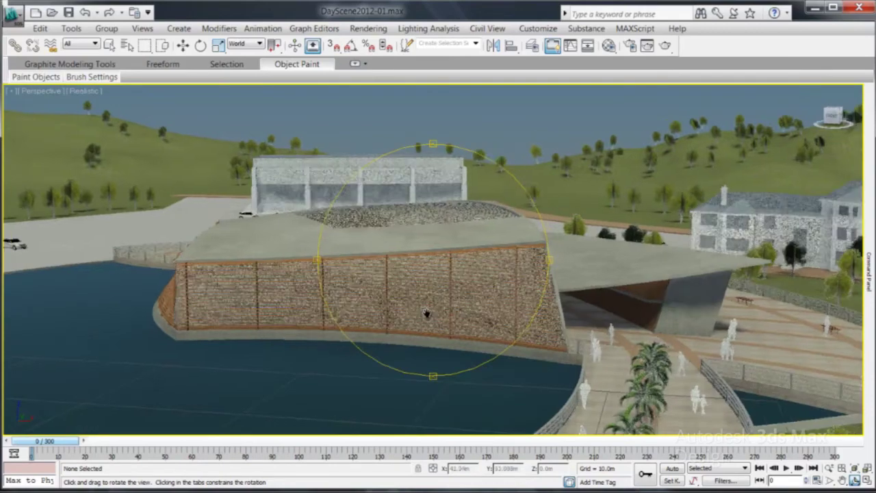